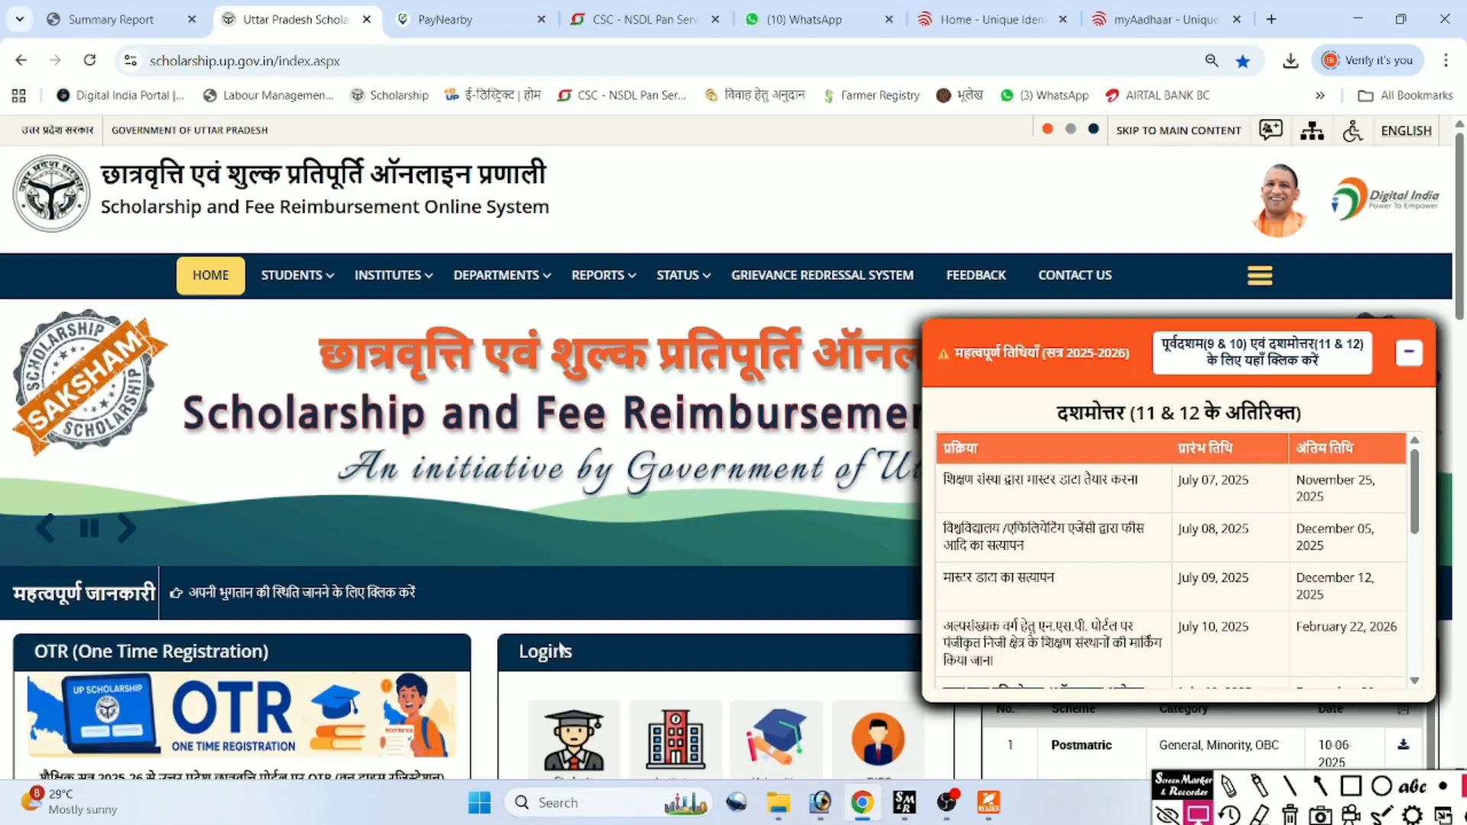
Open the 'OTR पंजीकरण करें' guidelines page from the home page's OTR section.
{"action": "scroll", "coordinate": [285, 690], "scroll_direction": "down", "scroll_amount": 5}
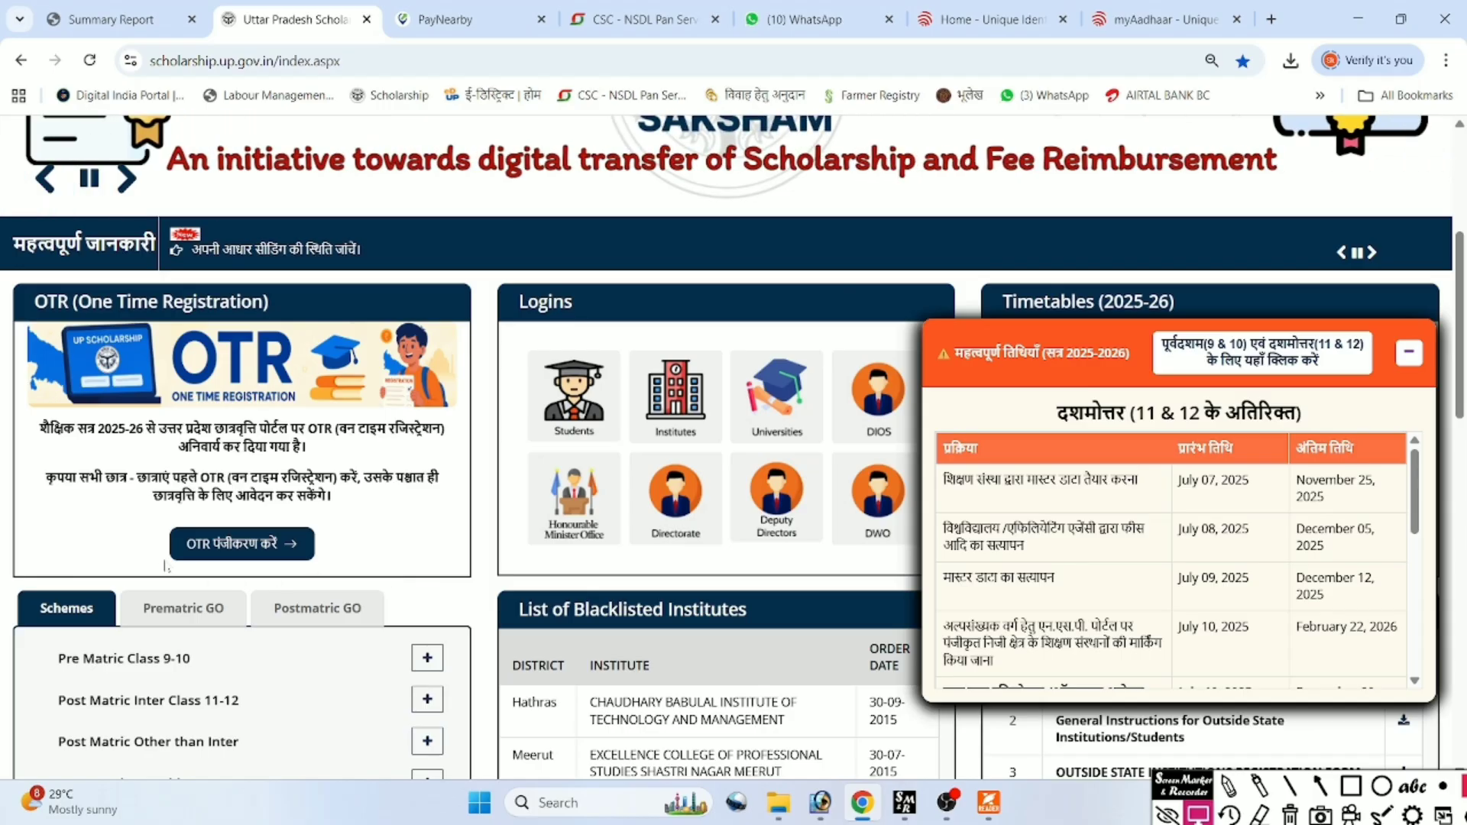
{"action": "left_click", "coordinate": [229, 544]}
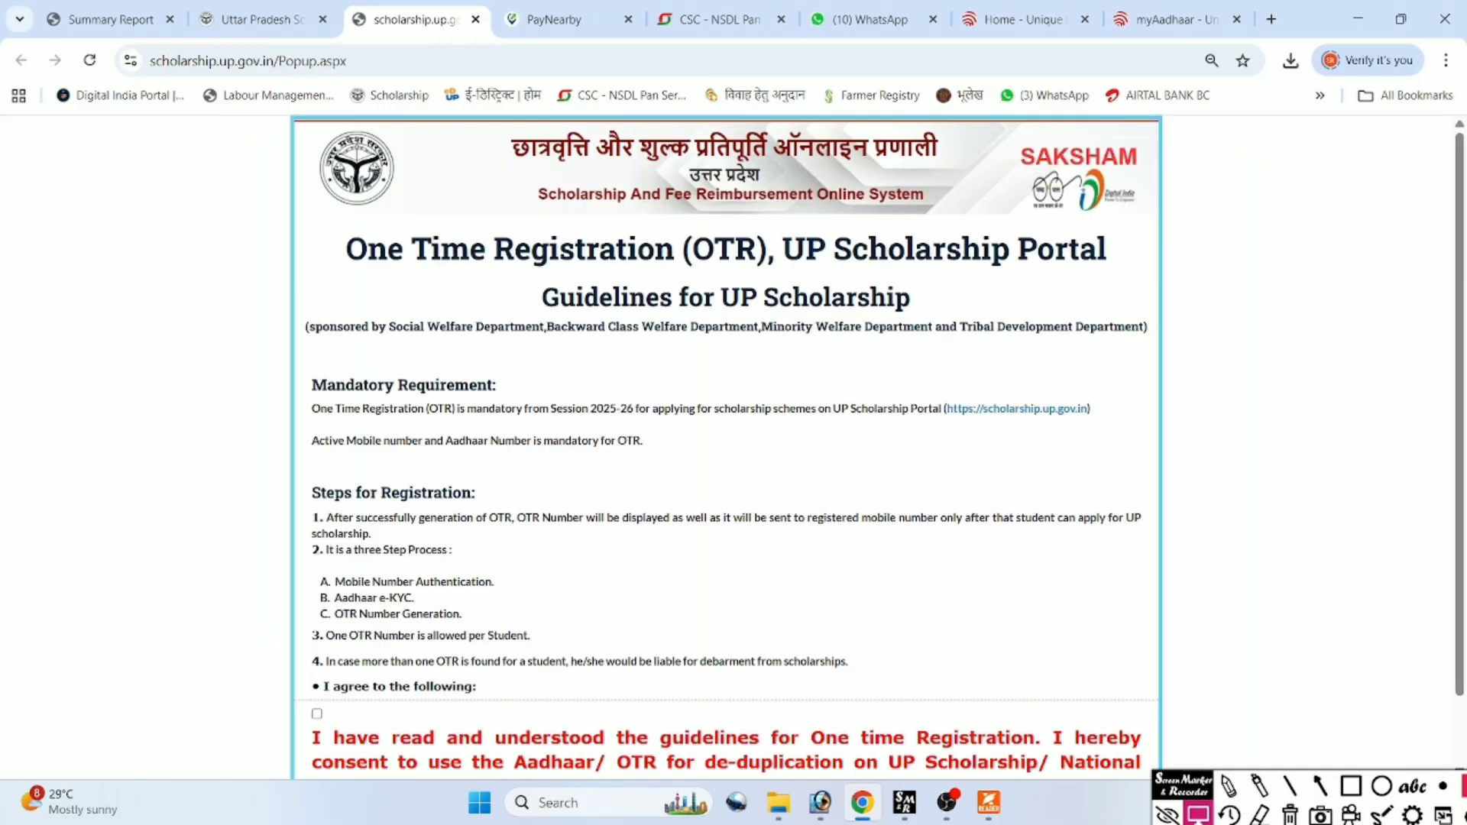
Tick the OTR guidelines consent checkbox and proceed to the Mobile Verification form.
{"action": "scroll", "coordinate": [614, 466], "scroll_direction": "down", "scroll_amount": 1}
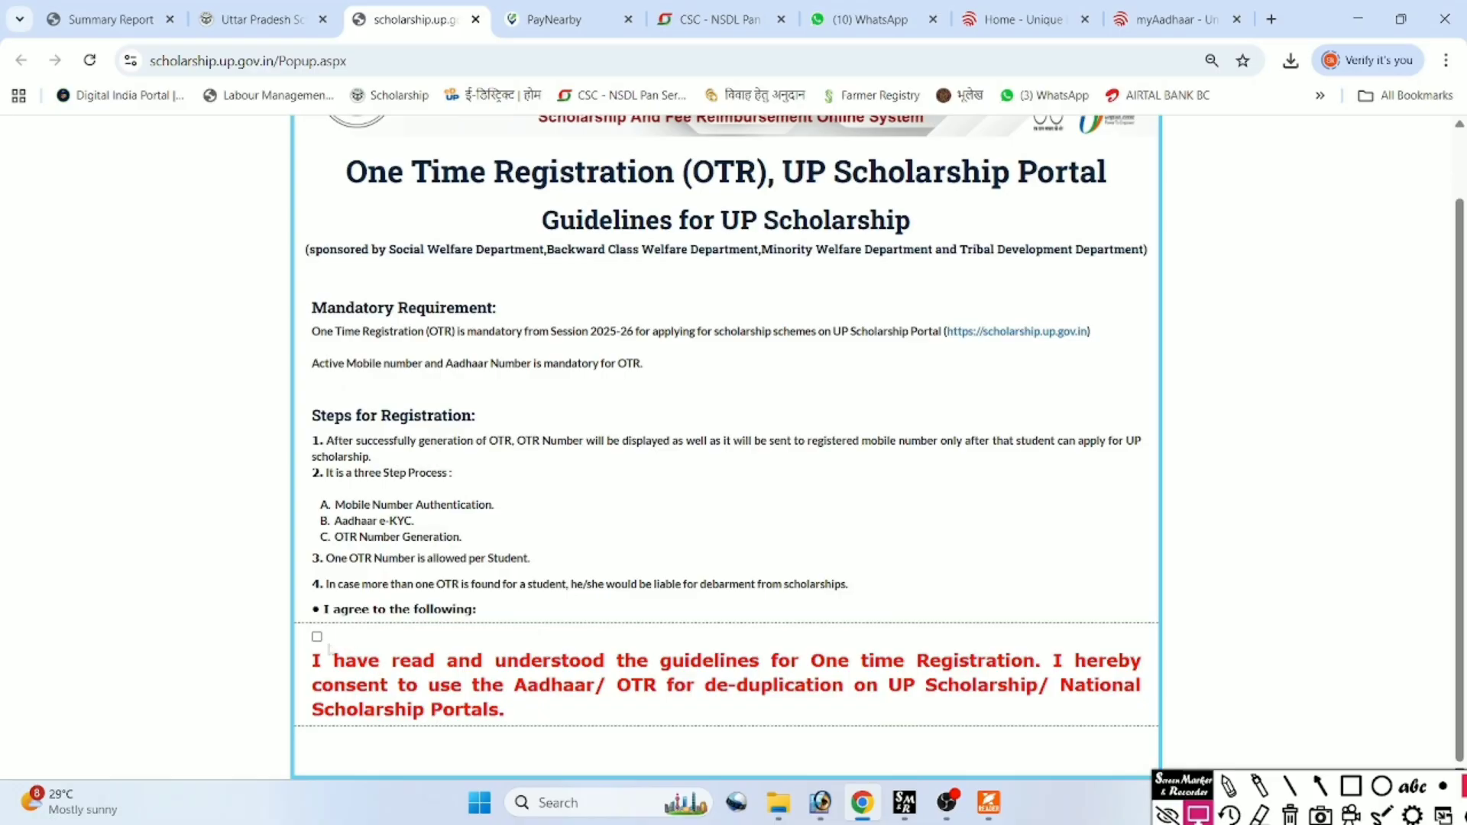
{"action": "left_click", "coordinate": [317, 637]}
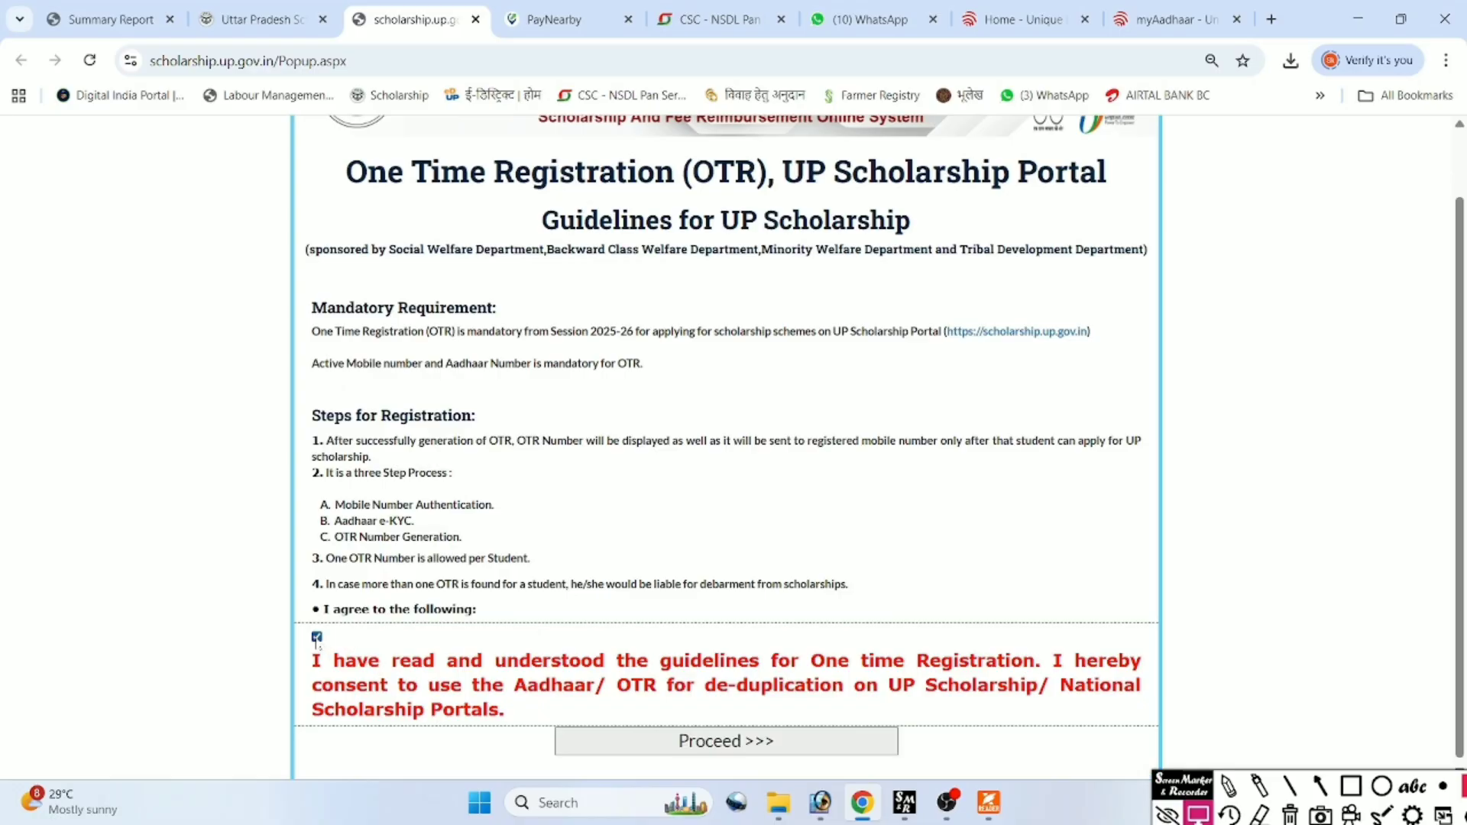
{"action": "left_click", "coordinate": [739, 742]}
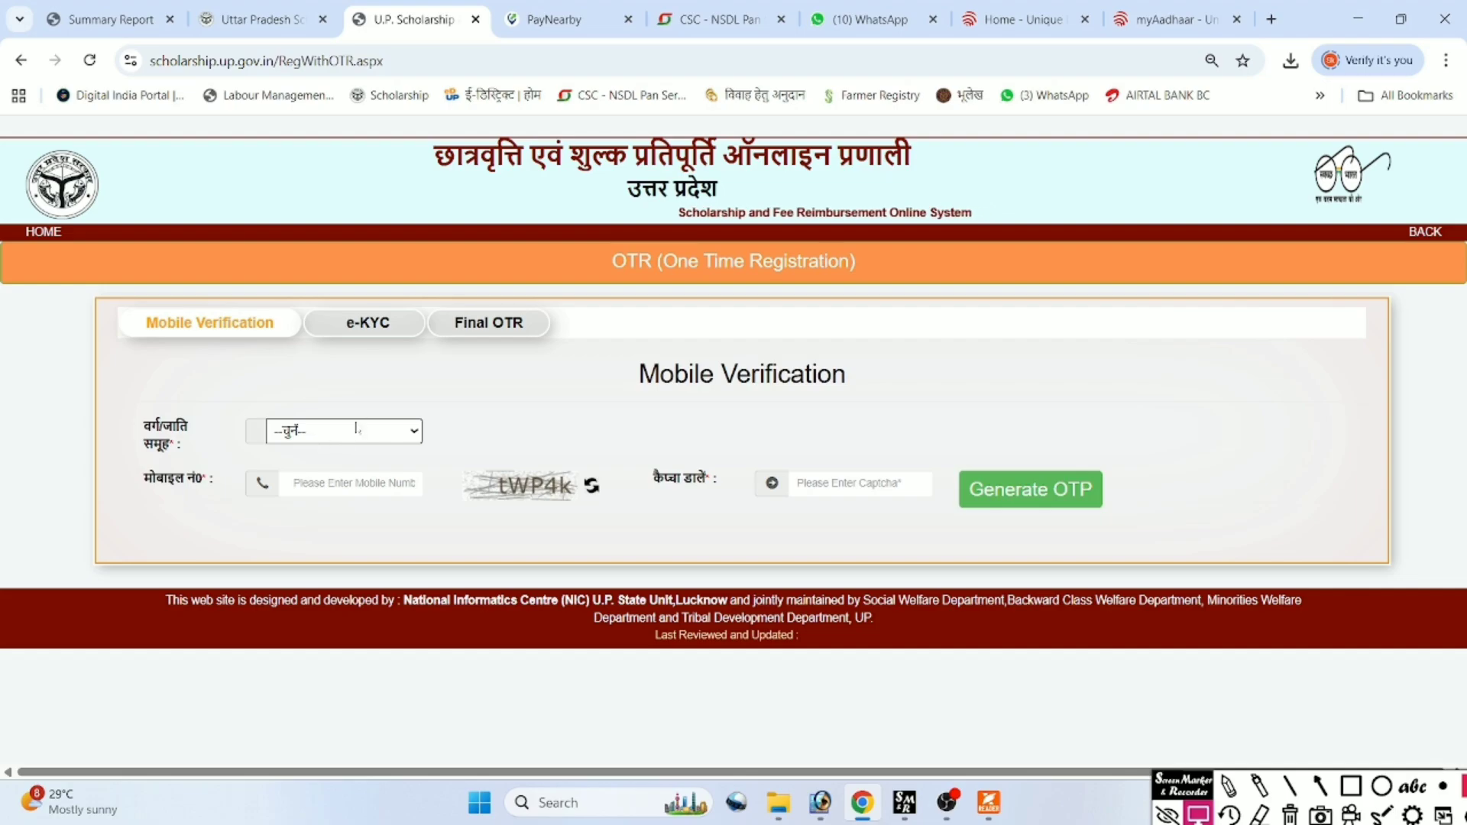
Choose category अनुसूचित जाति, enter the mobile number and captcha, and generate an OTP.
{"action": "left_click", "coordinate": [359, 430]}
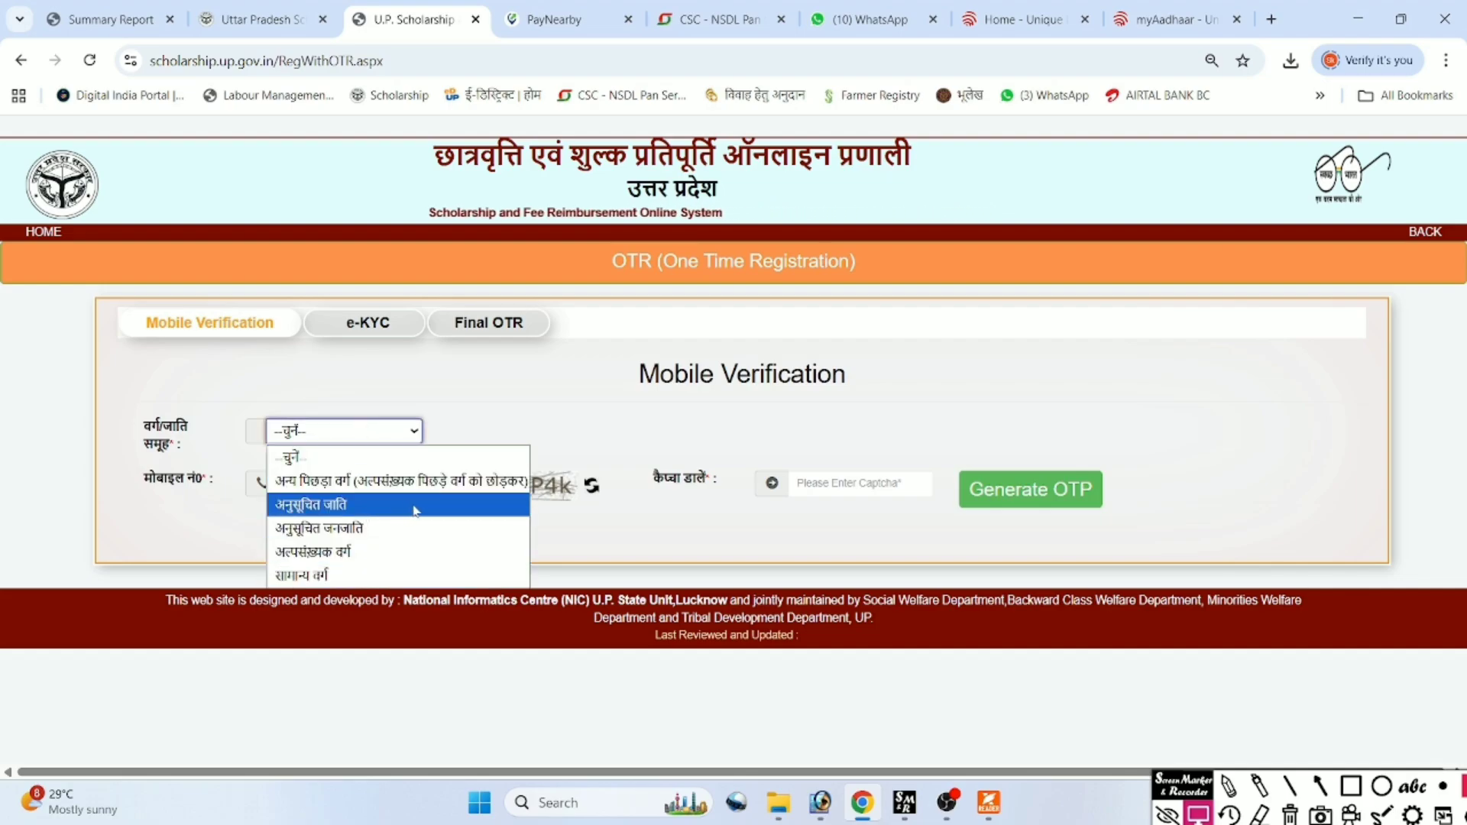
{"action": "left_click", "coordinate": [325, 505]}
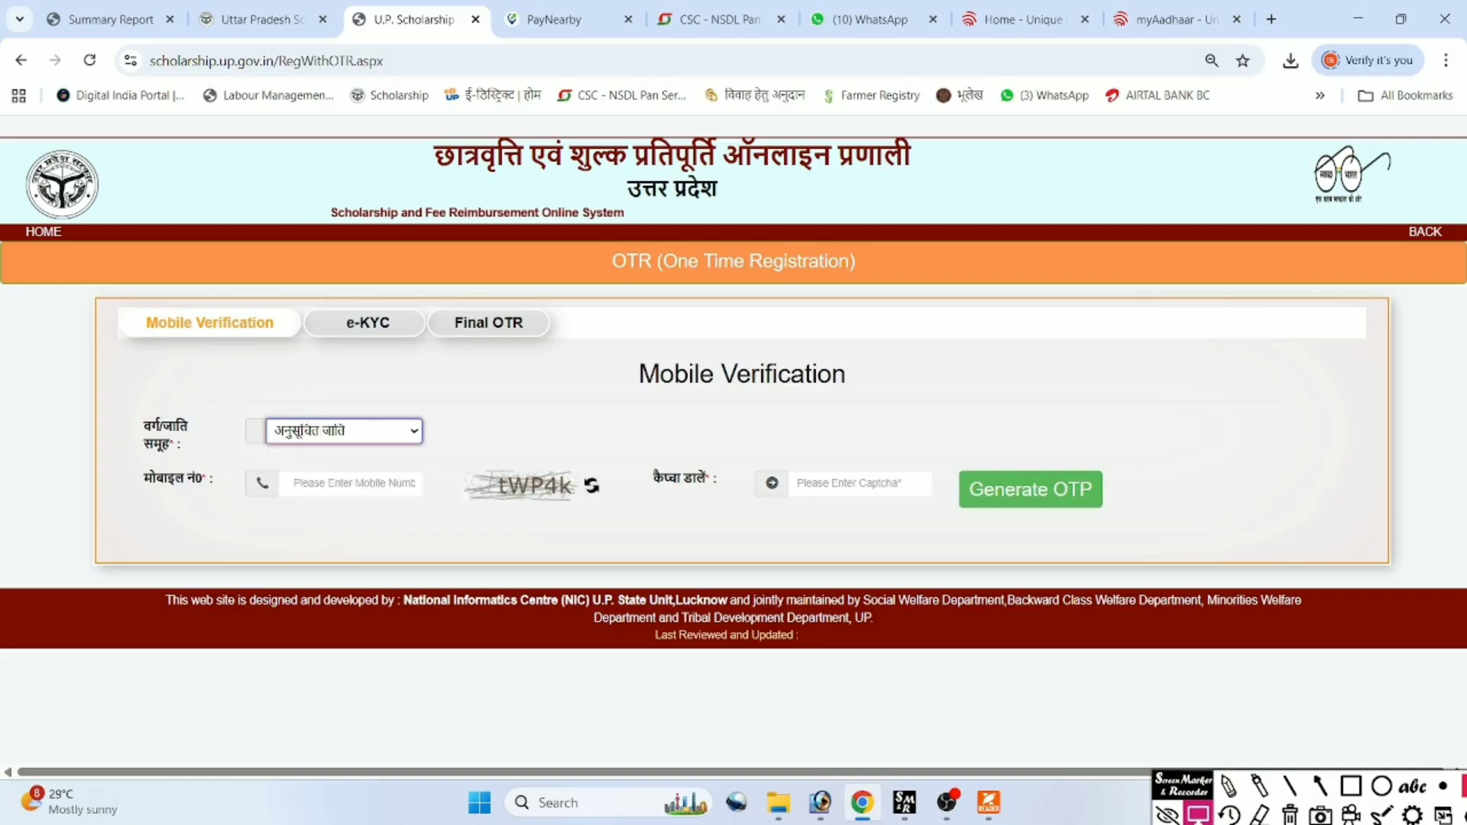
{"action": "left_click", "coordinate": [290, 483]}
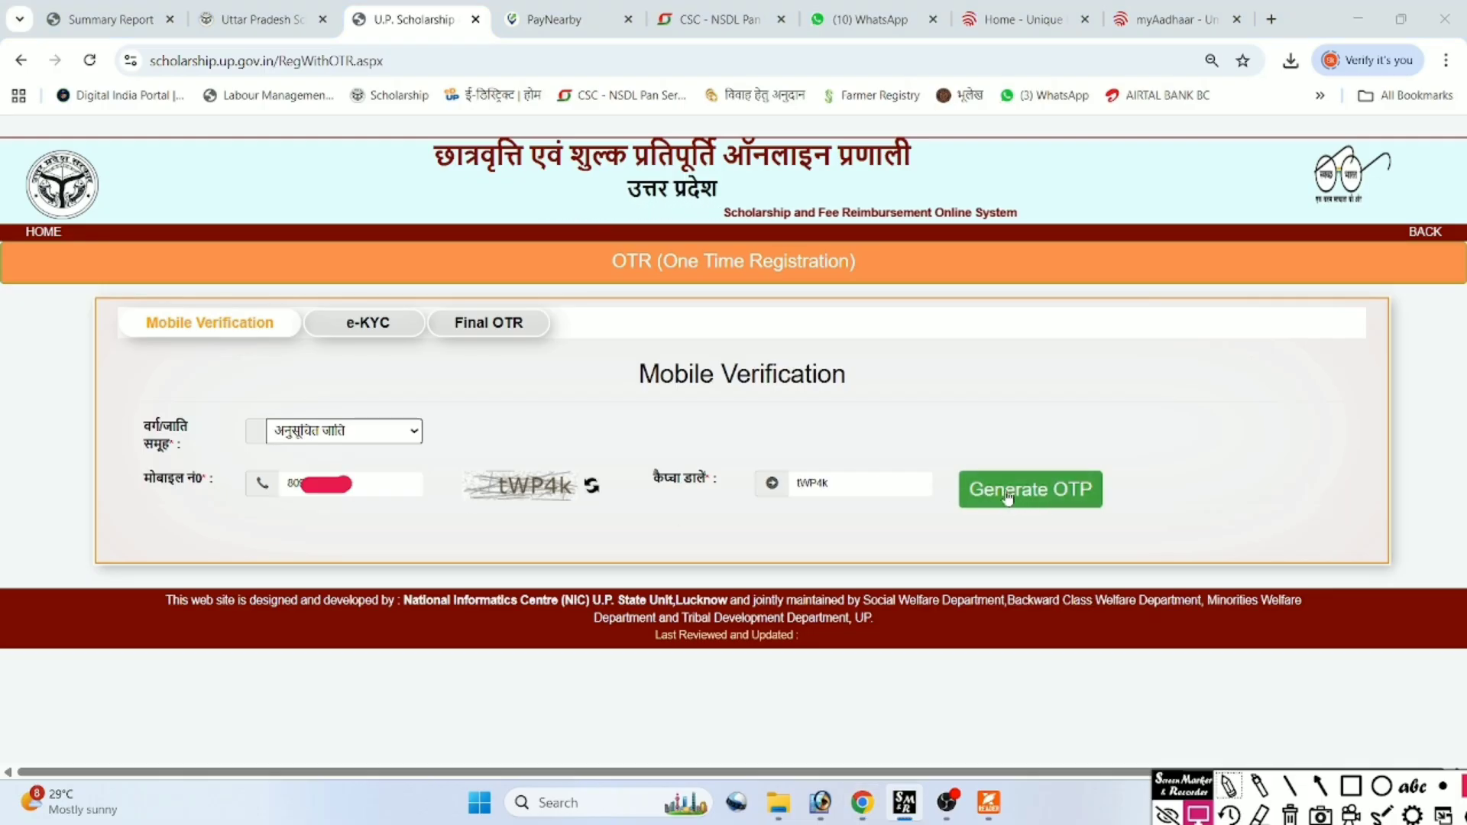
{"action": "left_click", "coordinate": [1008, 497]}
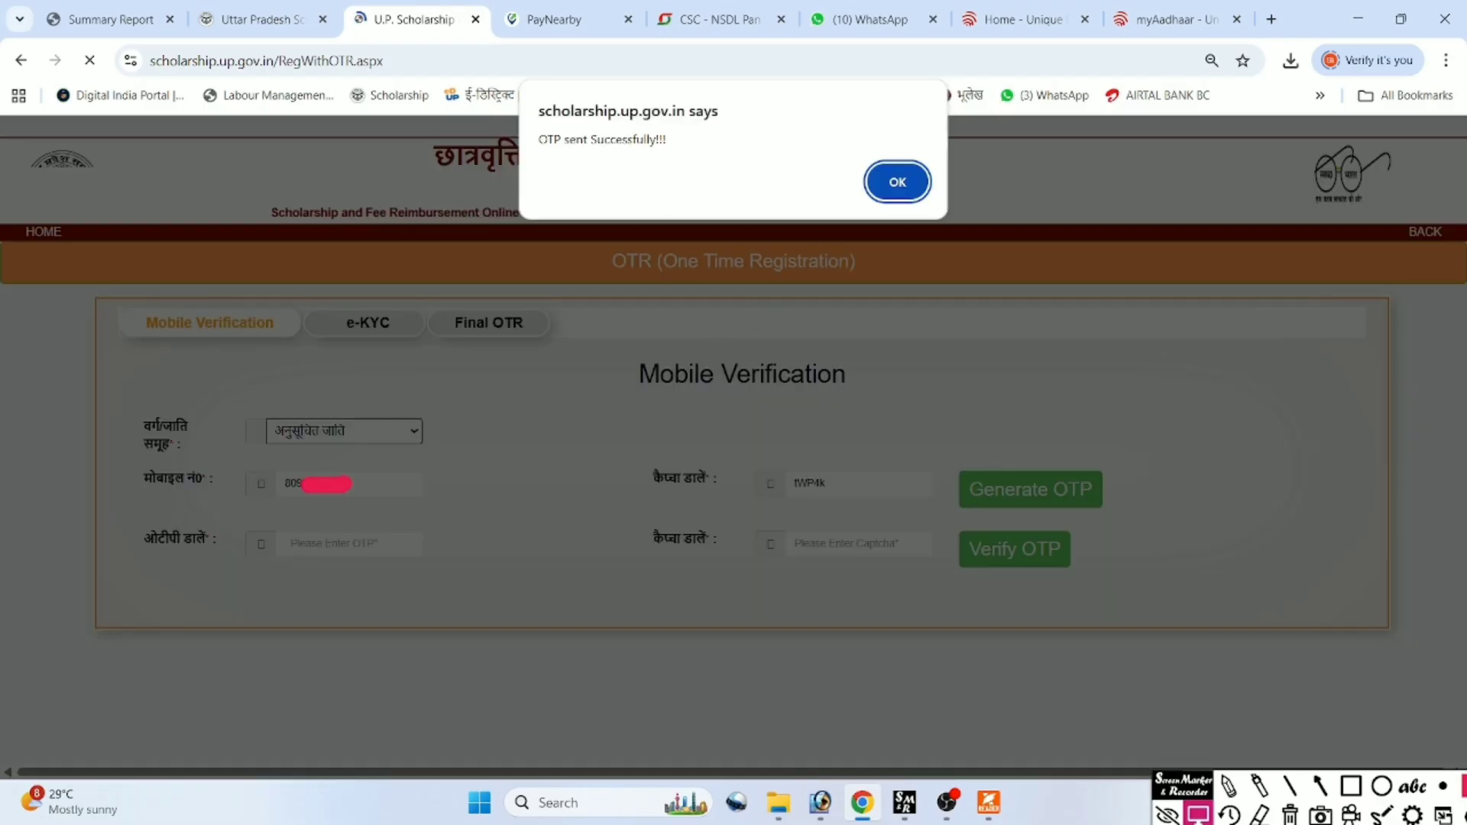
{"action": "left_click", "coordinate": [887, 185]}
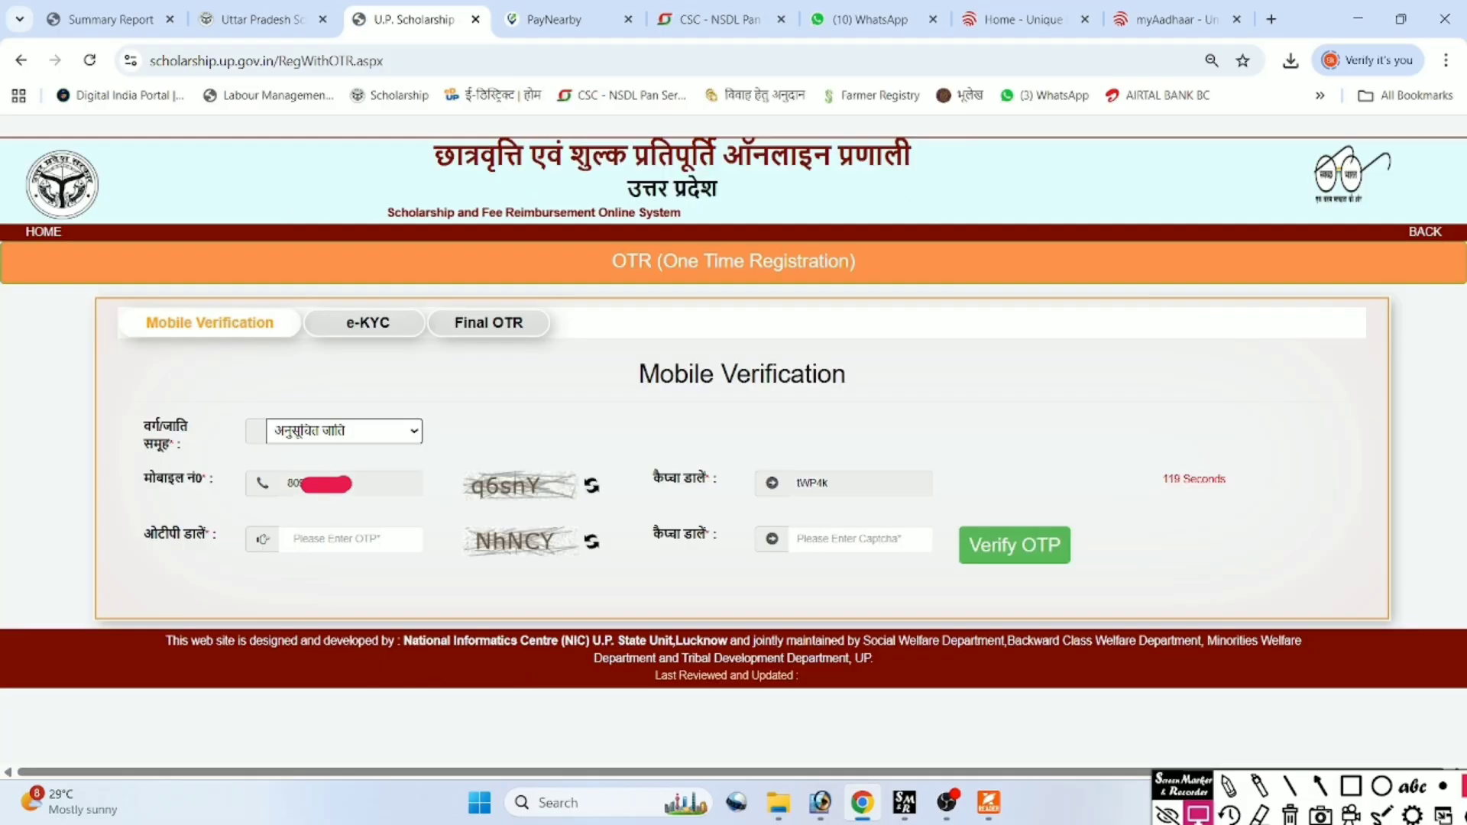
Verify the mobile OTP, then submit the Aadhaar number for e-KYC and accept consent.
{"action": "left_click", "coordinate": [321, 540]}
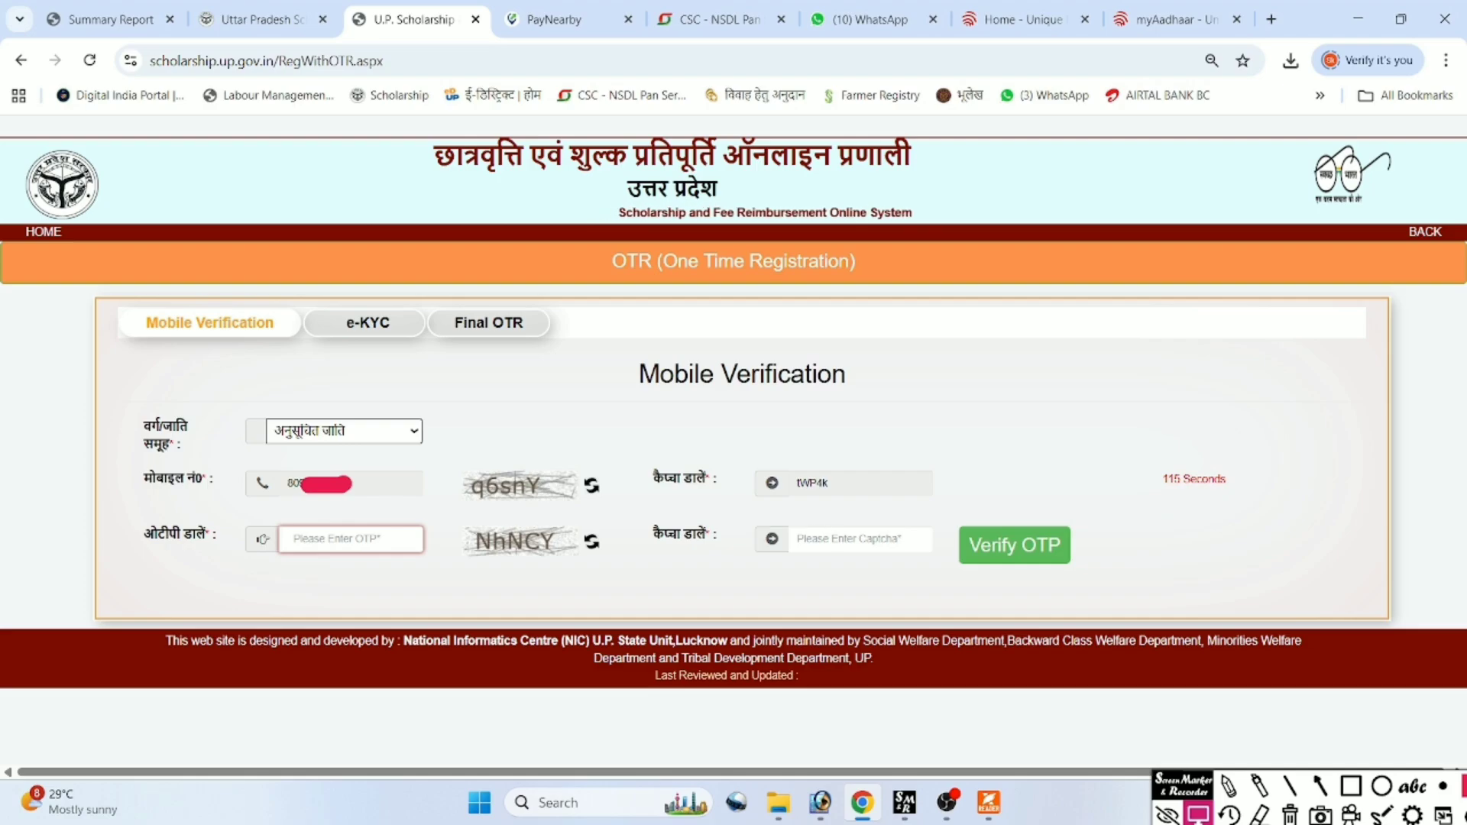
{"action": "left_click", "coordinate": [1019, 566]}
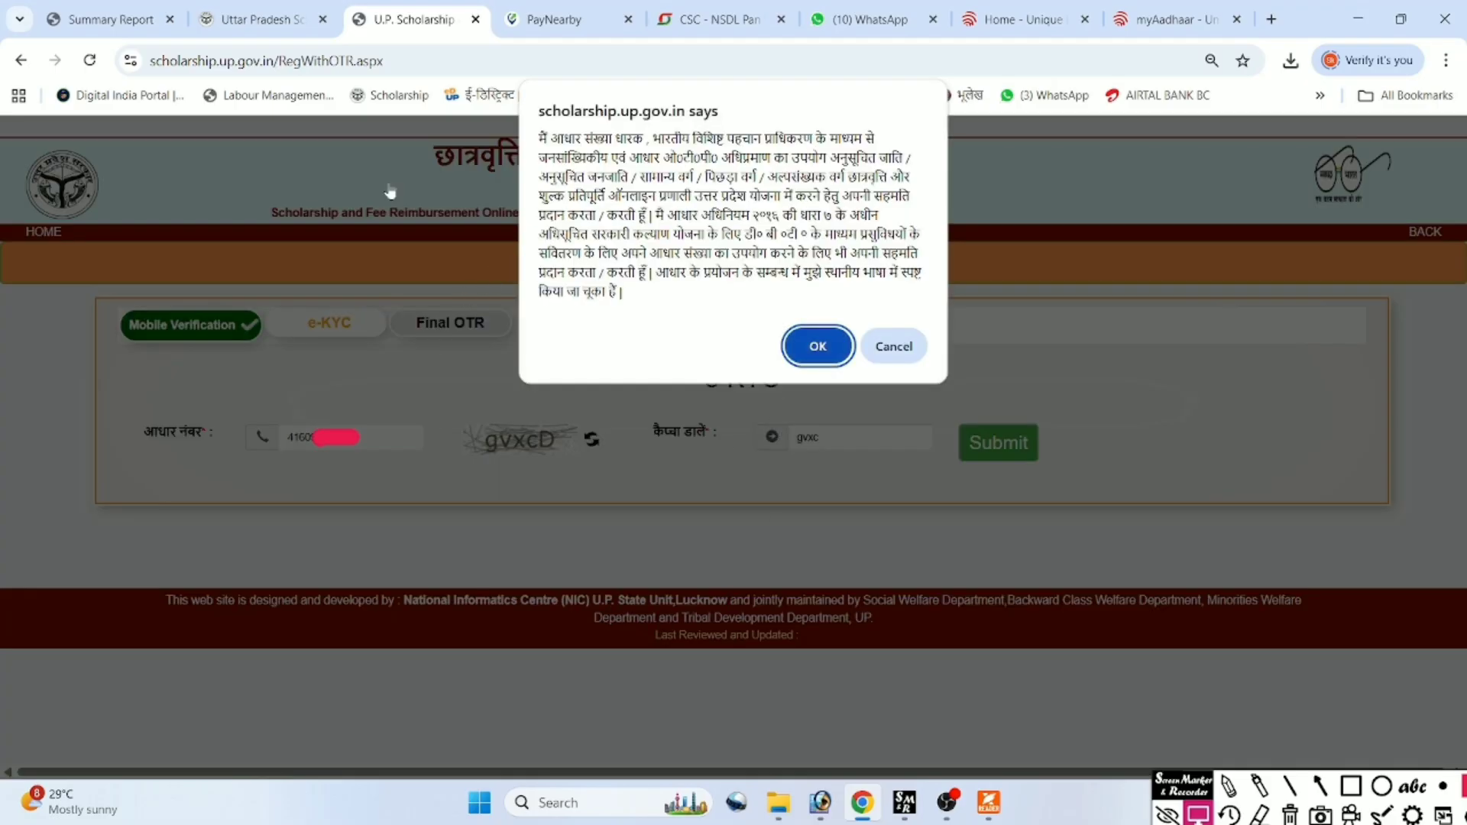
{"action": "left_click", "coordinate": [818, 346]}
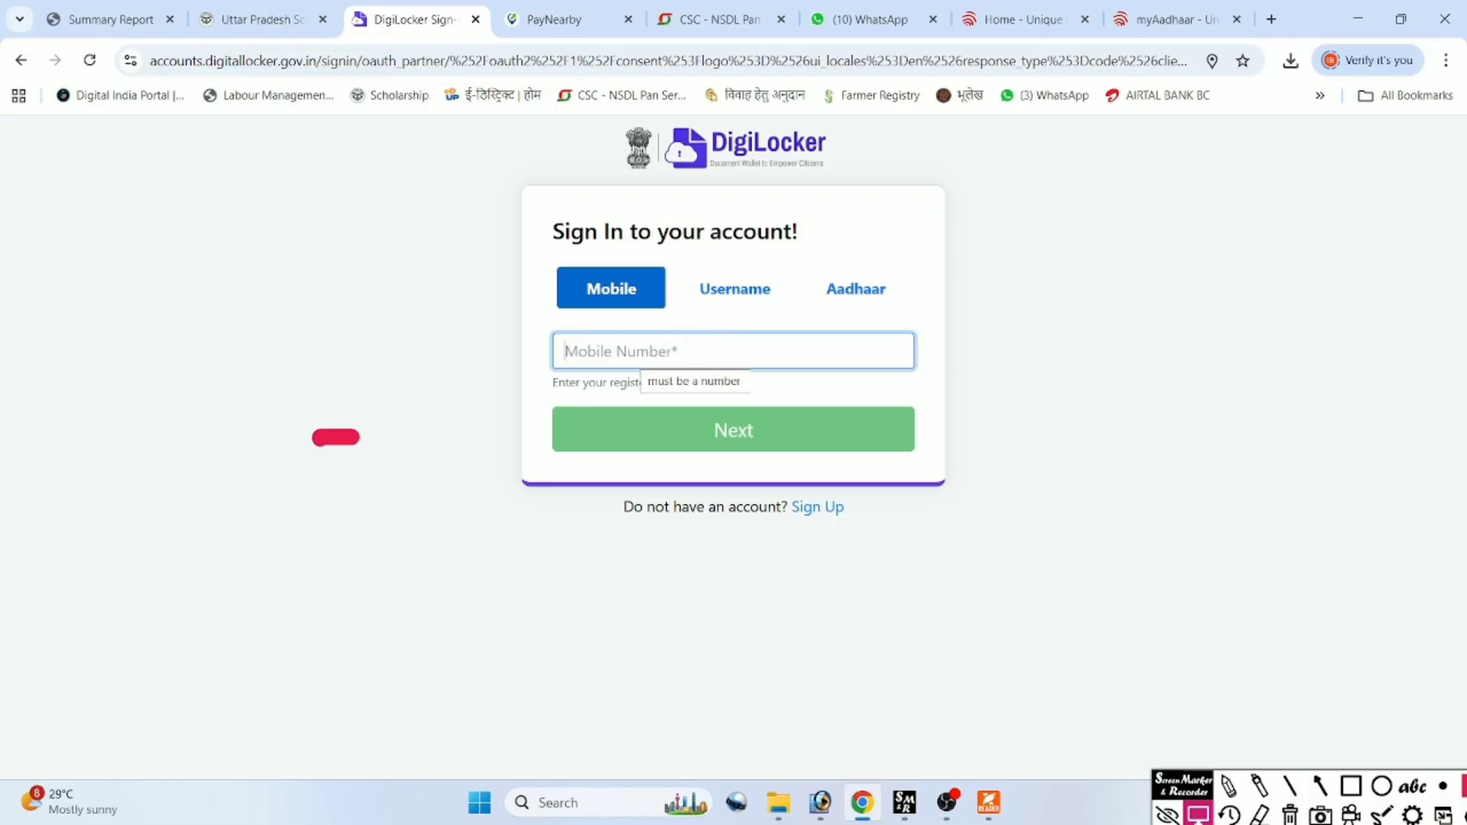
Sign in to DigiLocker using the Aadhaar number and its 6-digit OTP with consent.
{"action": "left_click", "coordinate": [821, 289]}
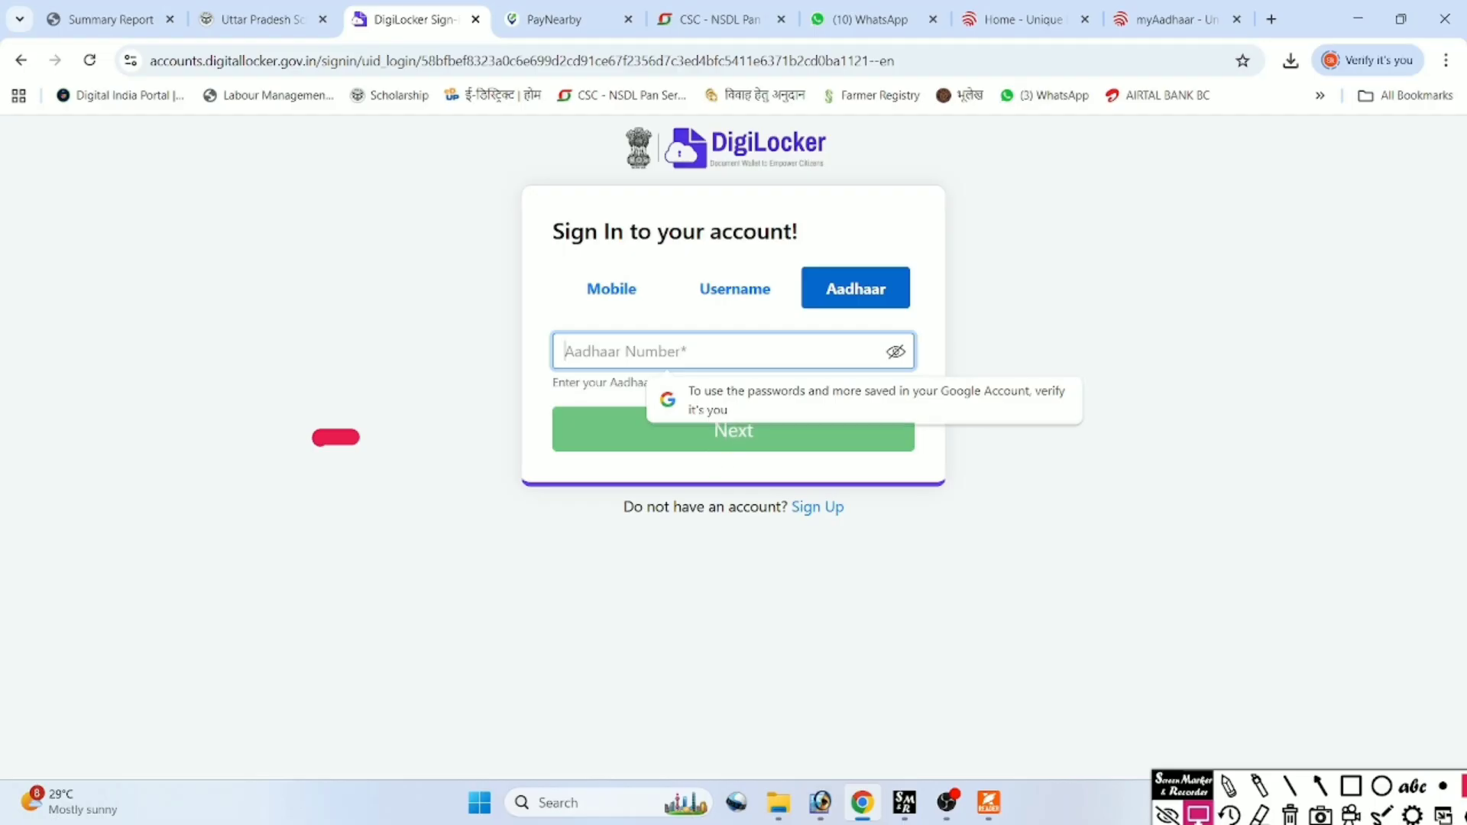
{"action": "left_click", "coordinate": [834, 439]}
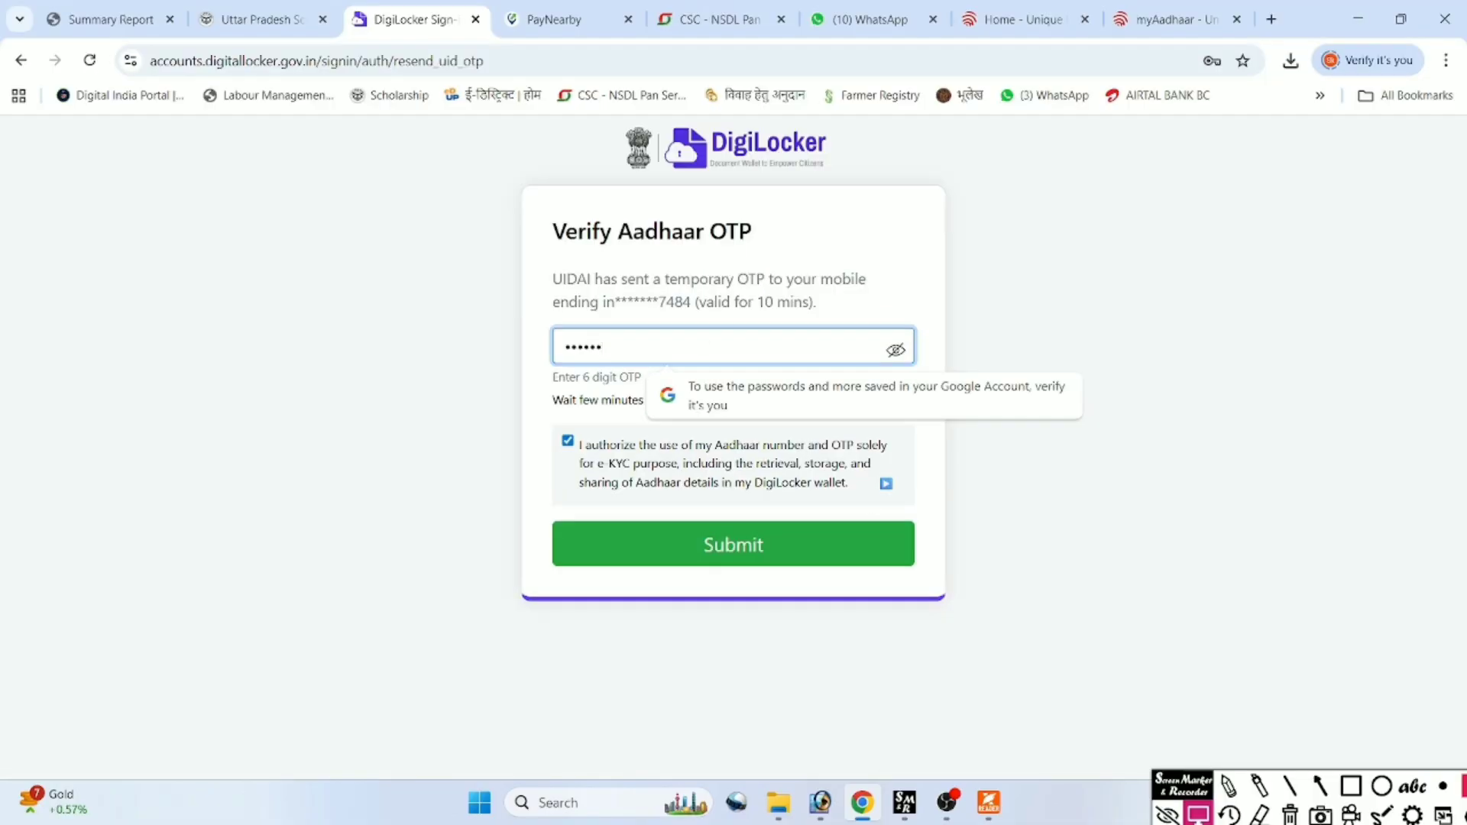
{"action": "left_click", "coordinate": [644, 543]}
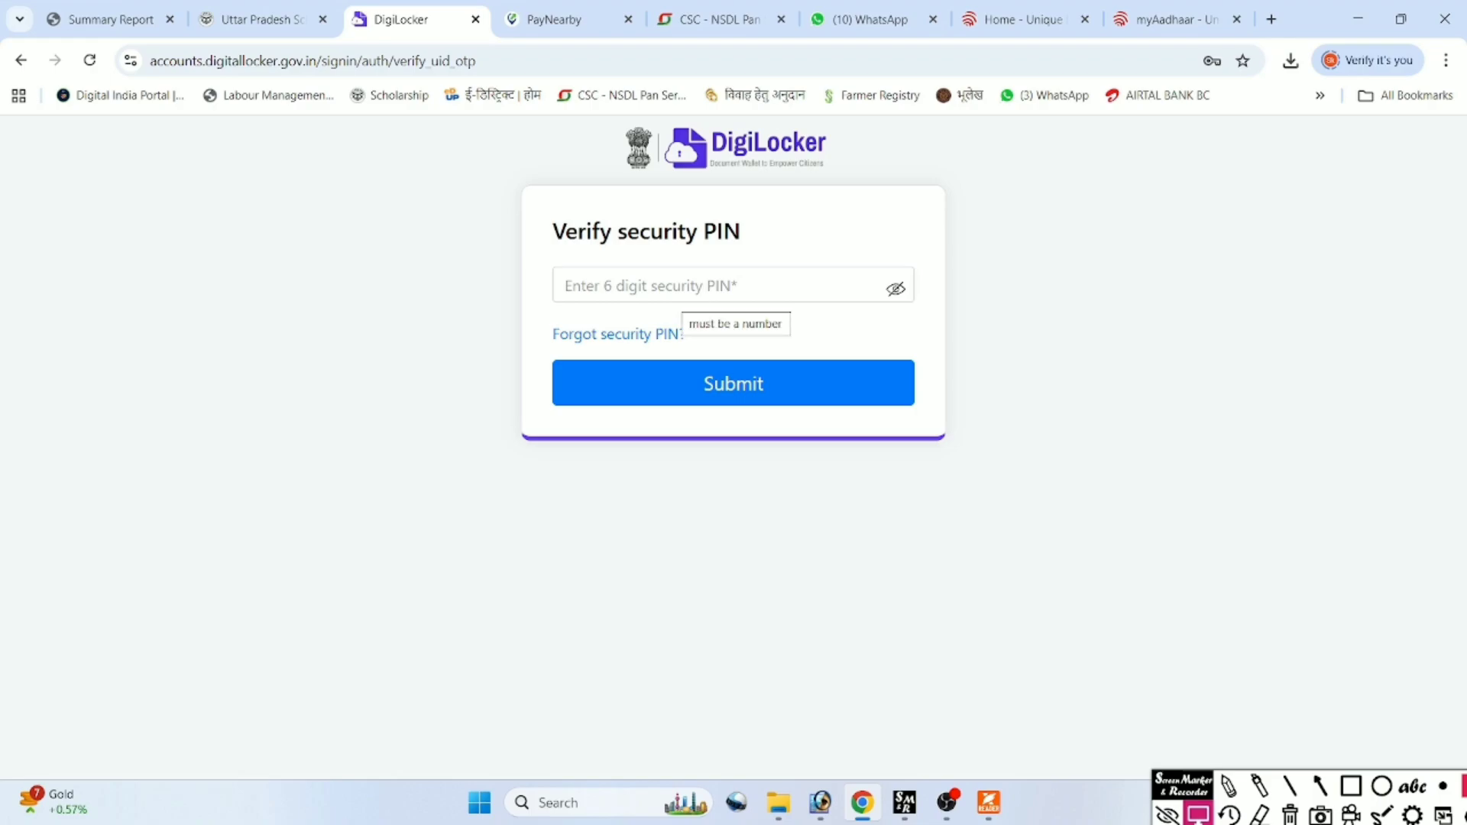
Reset the DigiLocker security PIN via date-of-birth verification and a new 6-digit PIN.
{"action": "left_click", "coordinate": [611, 336]}
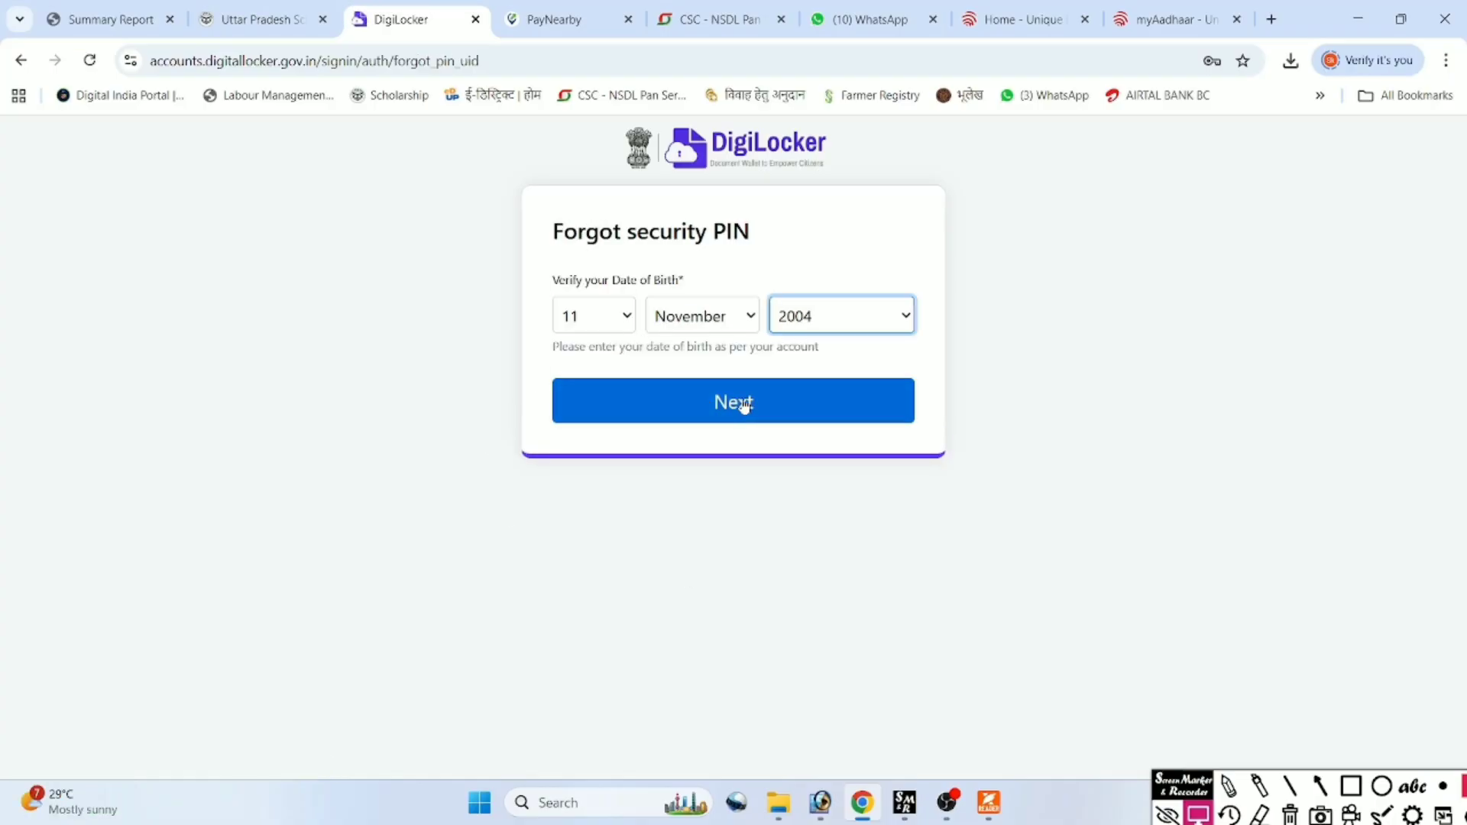
{"action": "left_click", "coordinate": [746, 402]}
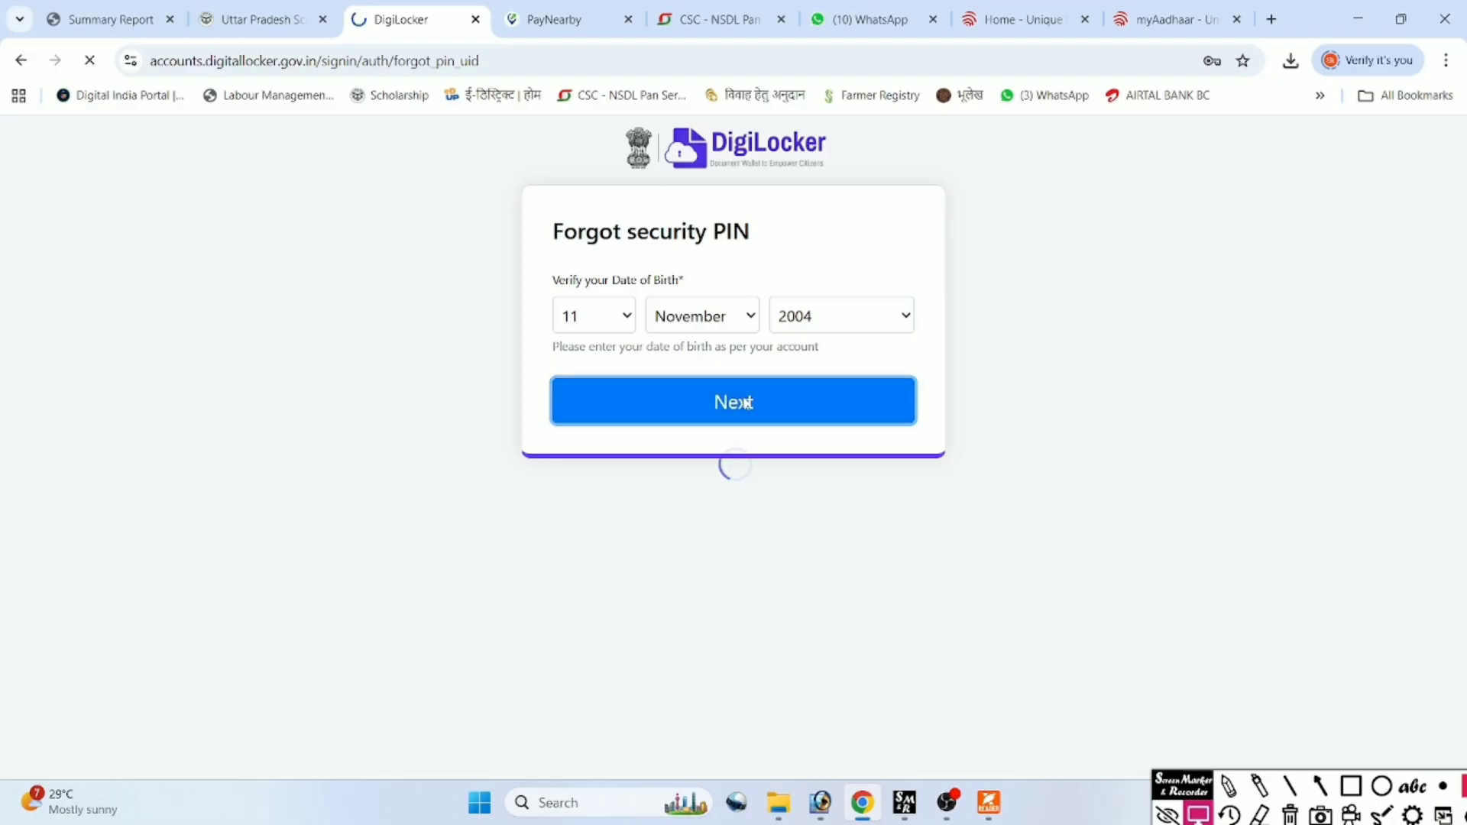
{"action": "left_click", "coordinate": [718, 285]}
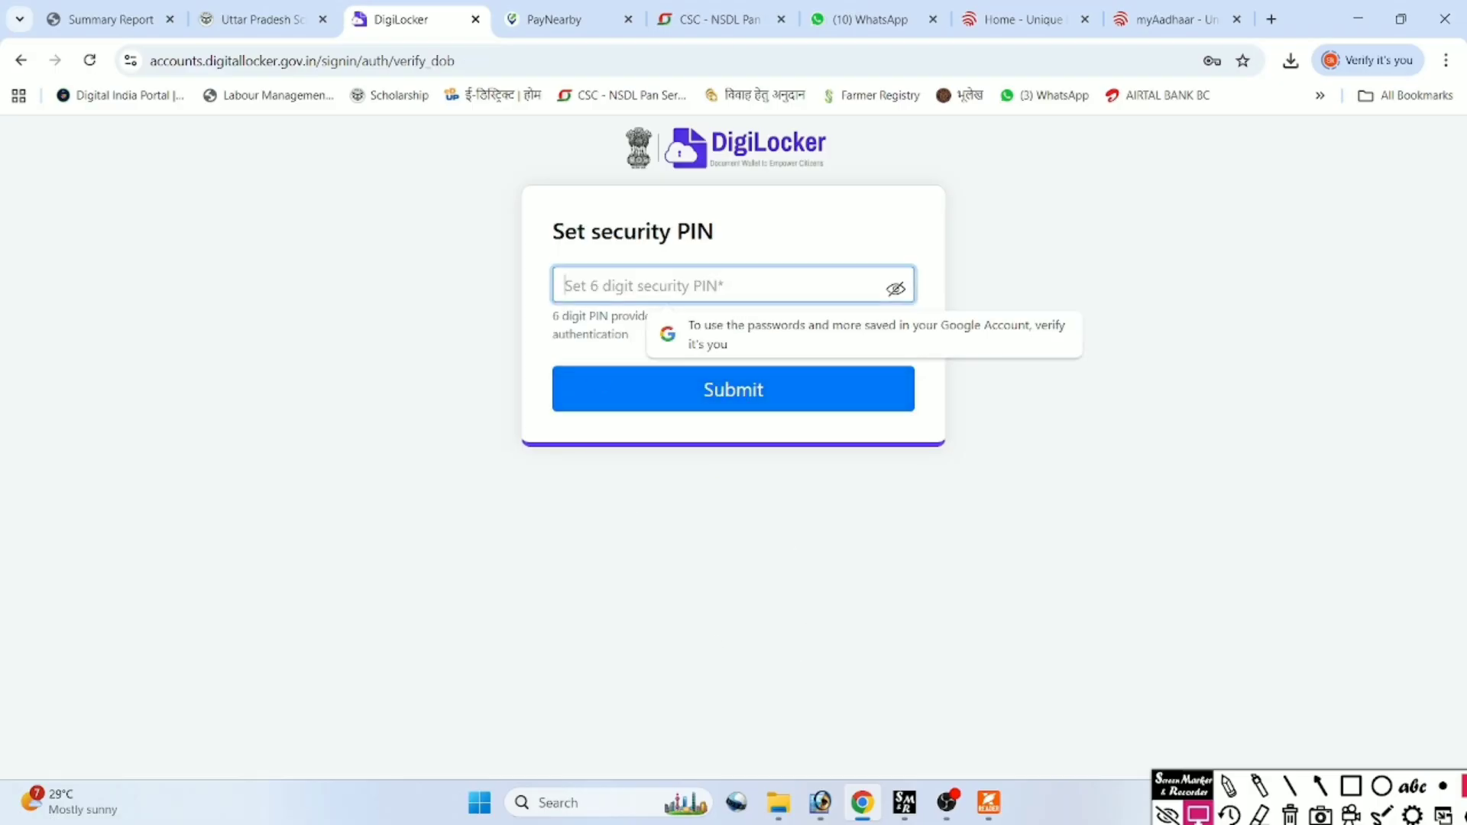
{"action": "type", "text": "••"}
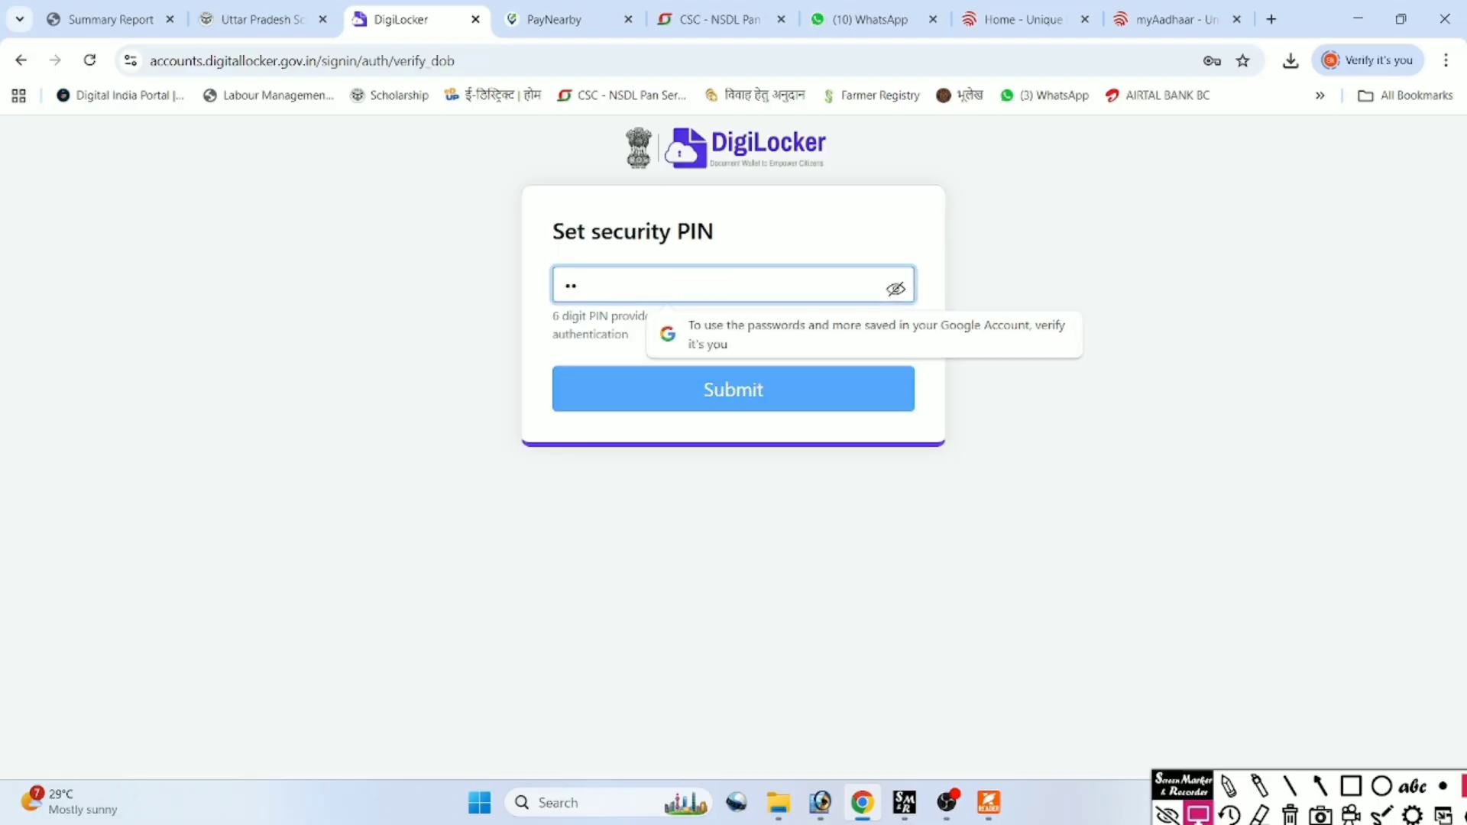
{"action": "type", "text": "••••"}
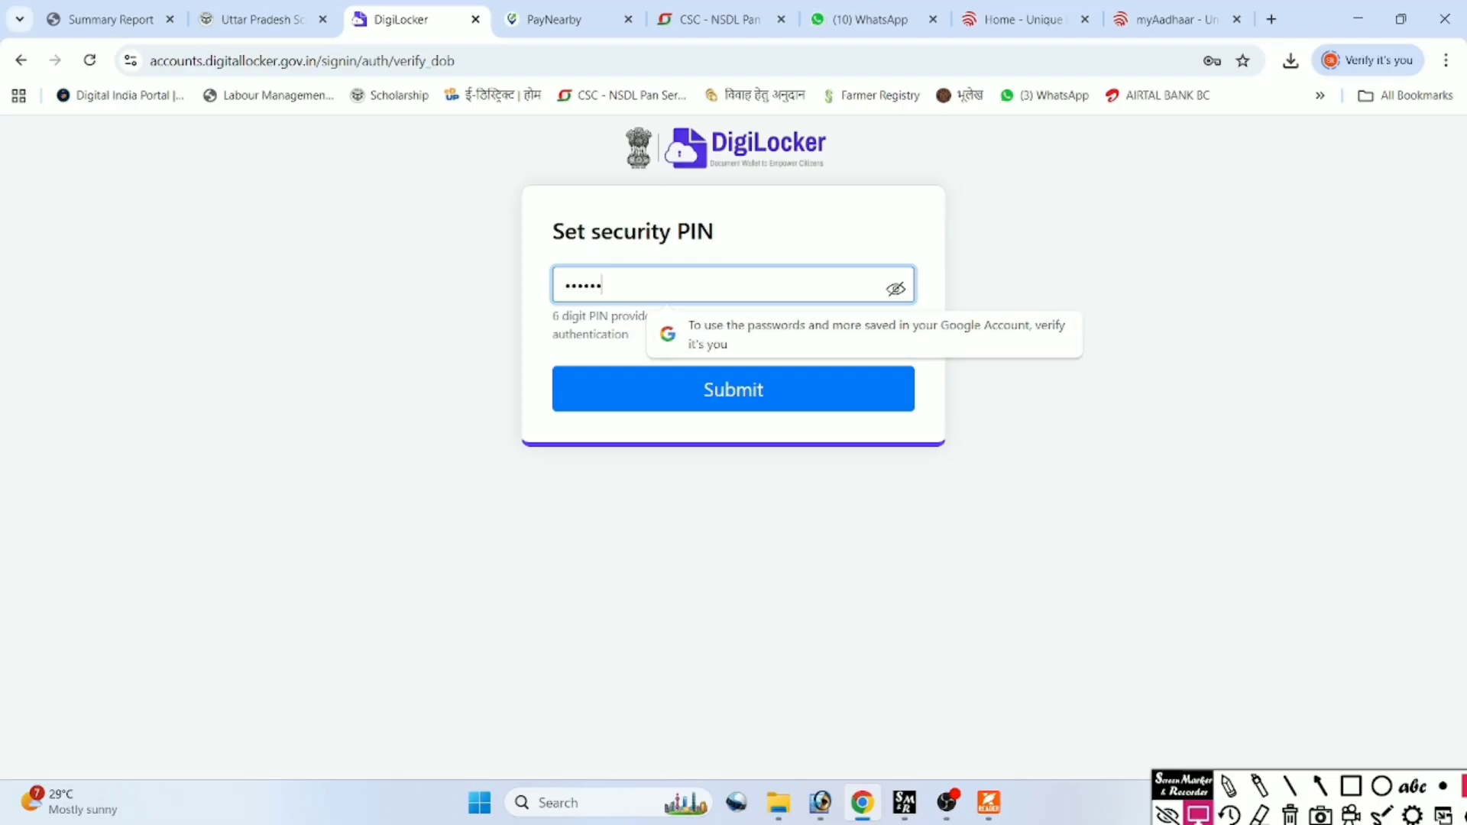
{"action": "left_click", "coordinate": [646, 401]}
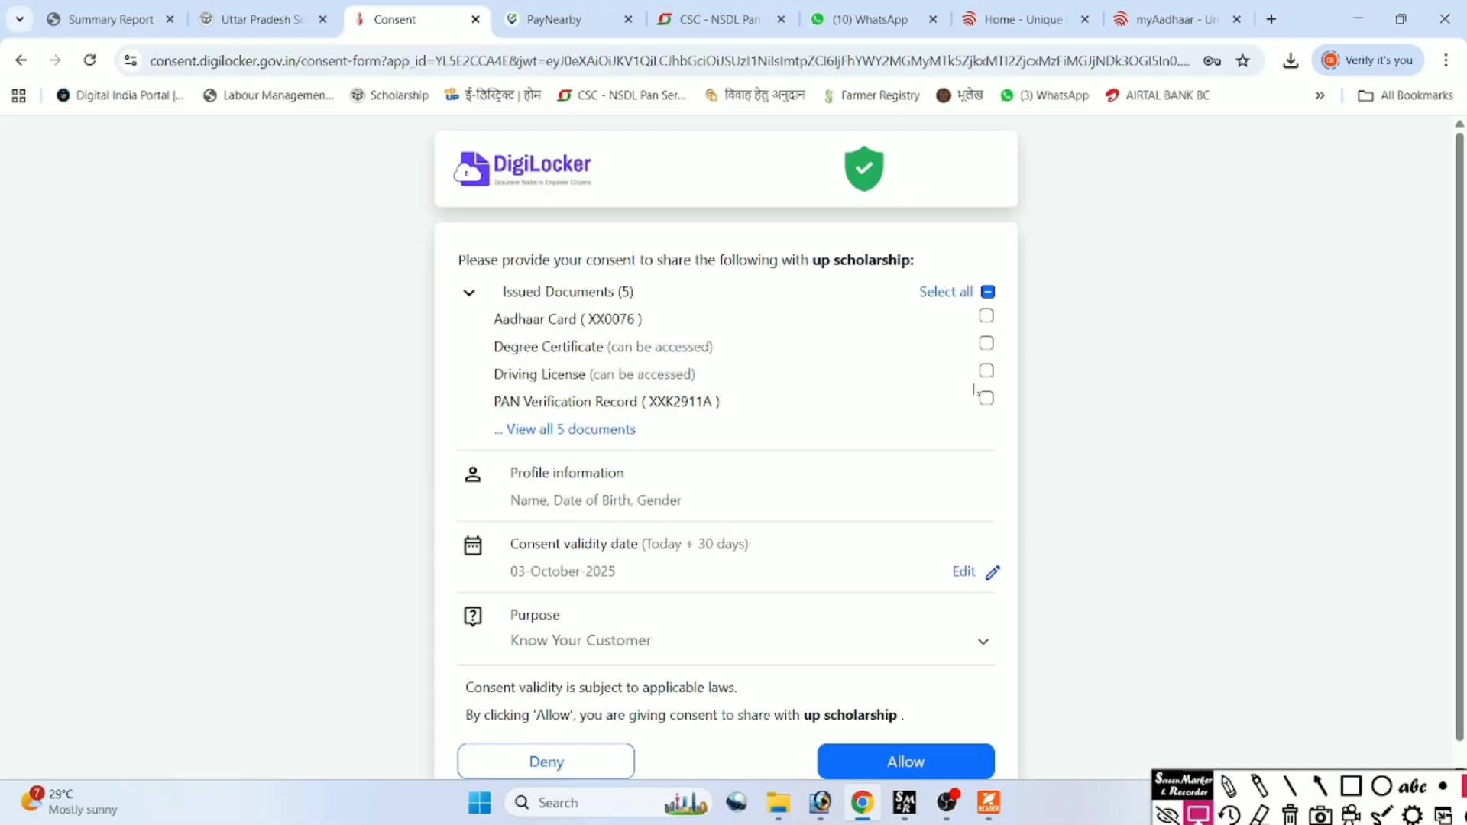
Allow sharing the Aadhaar Card and Degree Certificate with up scholarship.
{"action": "left_click", "coordinate": [986, 317]}
{"action": "left_click", "coordinate": [986, 344]}
{"action": "scroll", "coordinate": [769, 657], "scroll_direction": "down", "scroll_amount": 1}
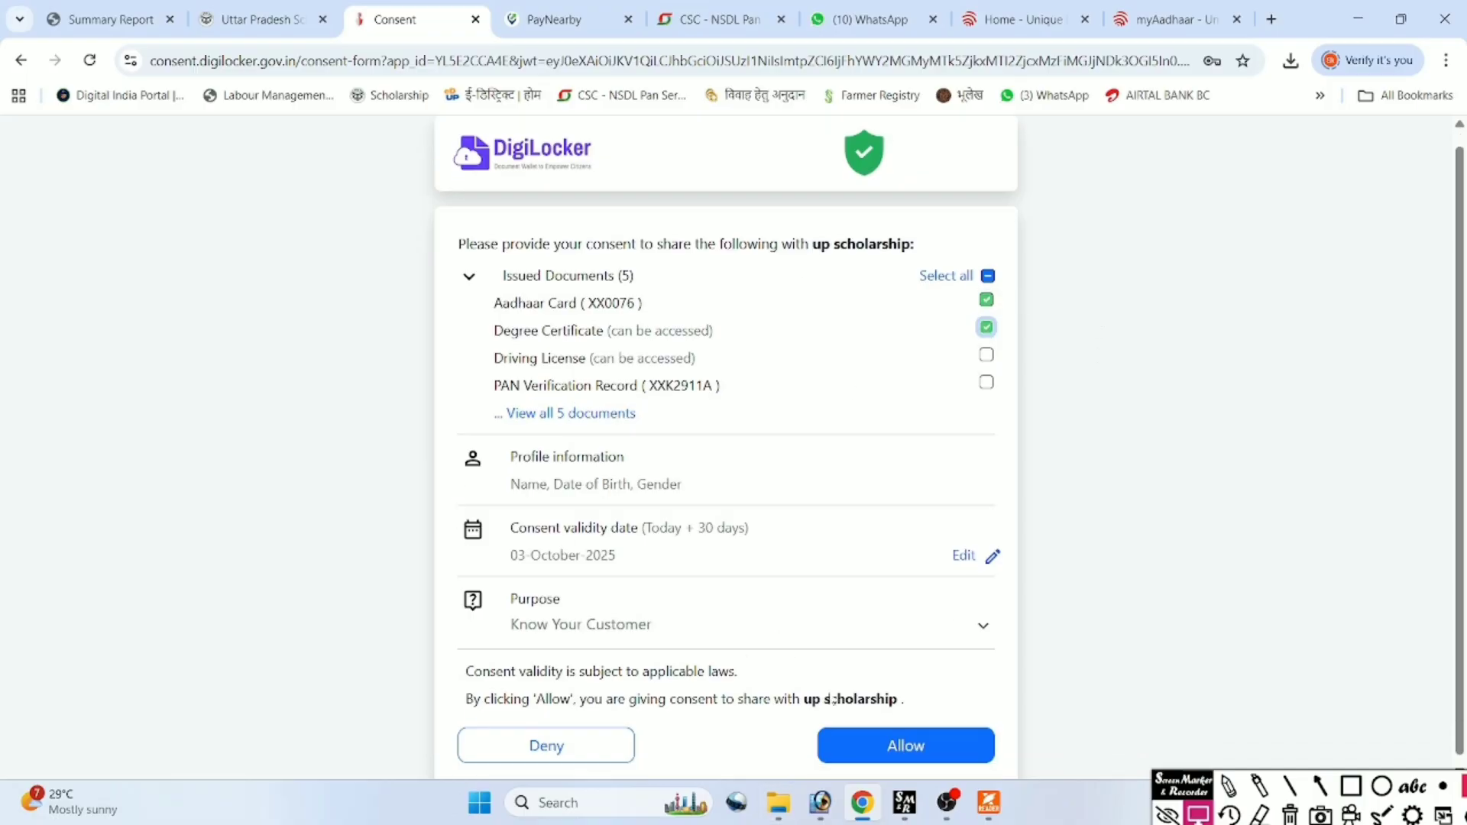
{"action": "left_click", "coordinate": [946, 753]}
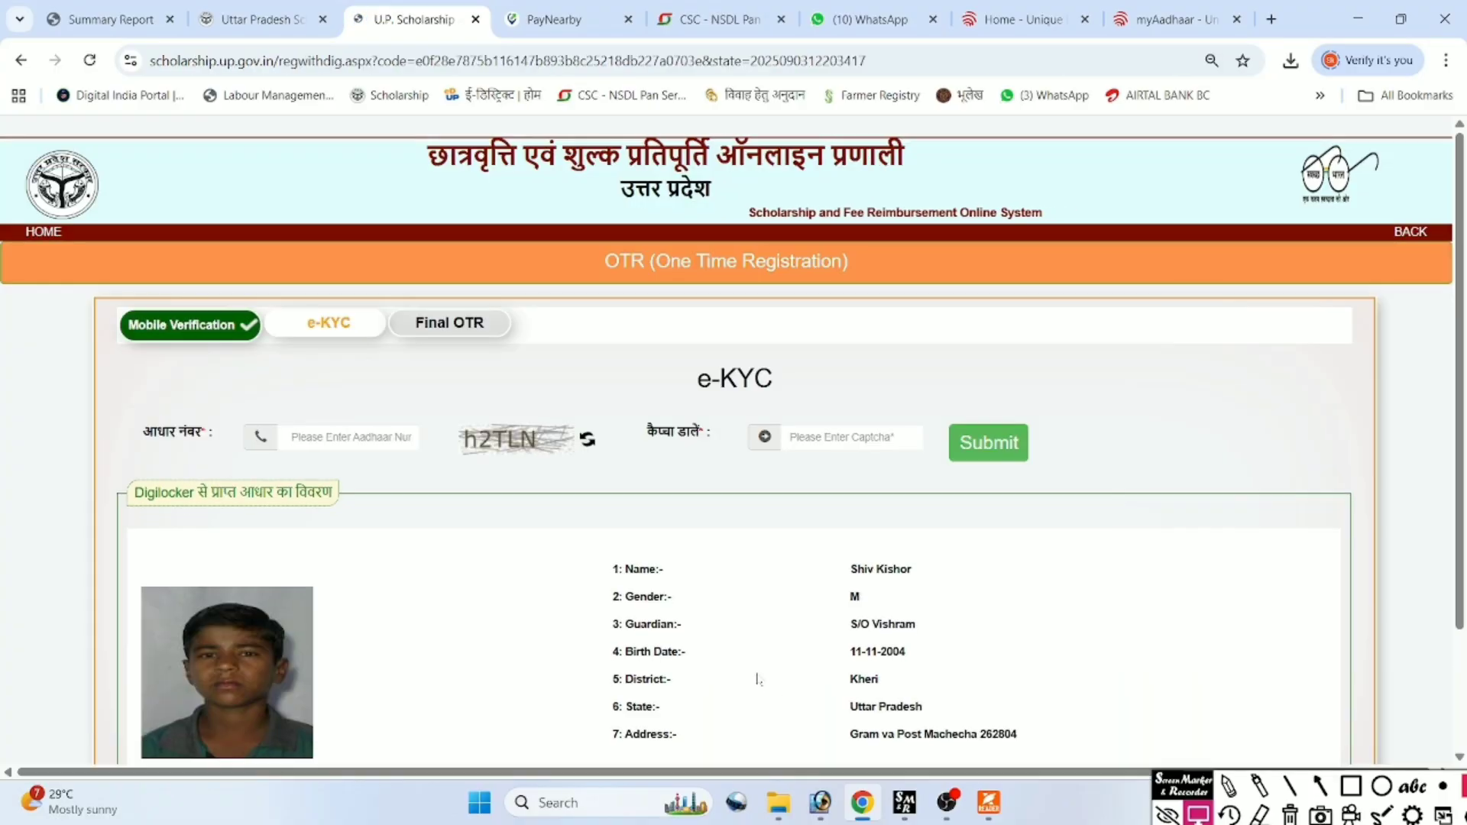
Verify the fetched e-KYC details and confirm them with the mobile OTP.
{"action": "scroll", "coordinate": [759, 678], "scroll_direction": "down", "scroll_amount": 2}
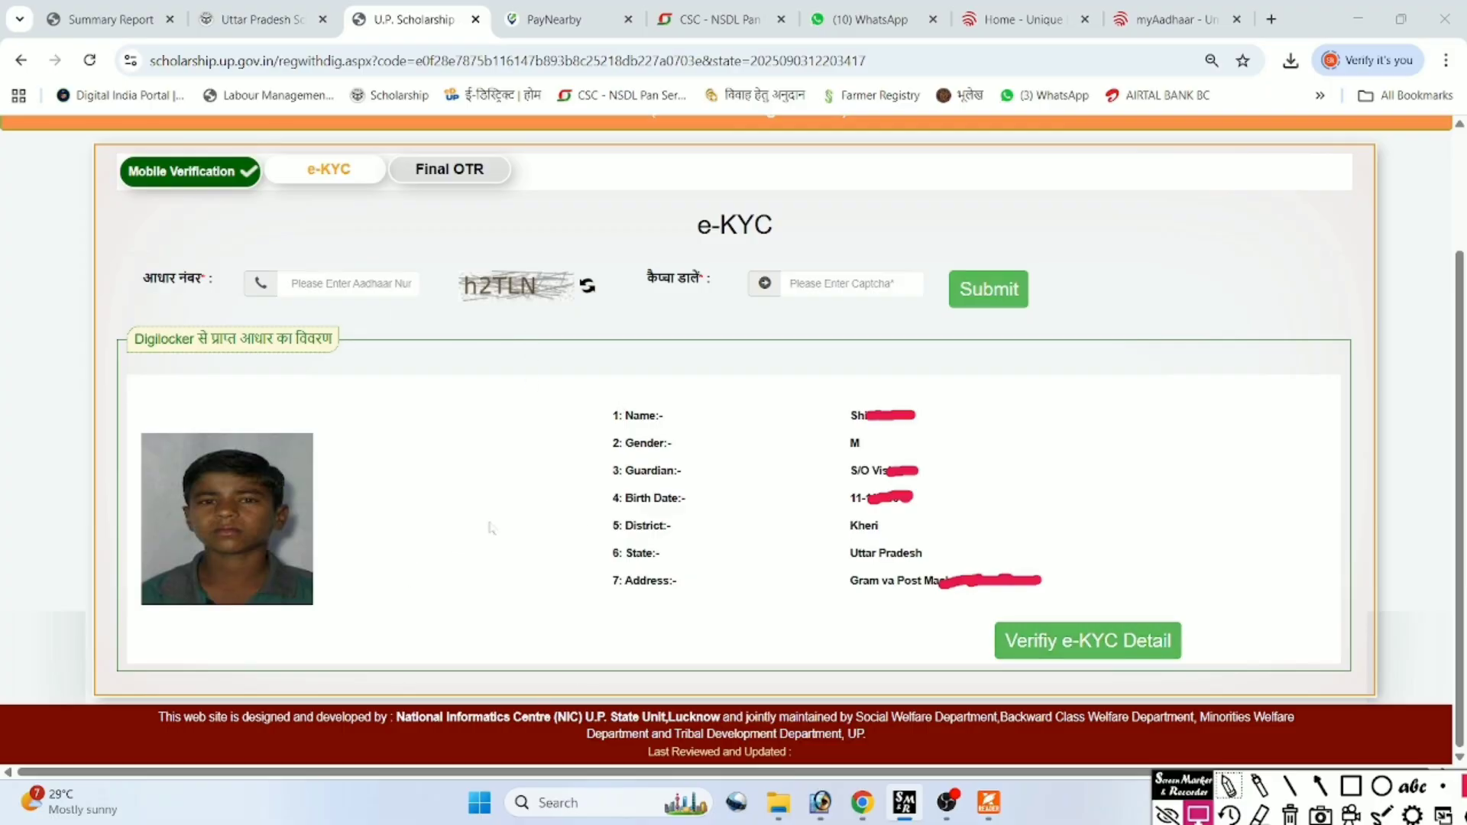
{"action": "left_click", "coordinate": [1085, 646]}
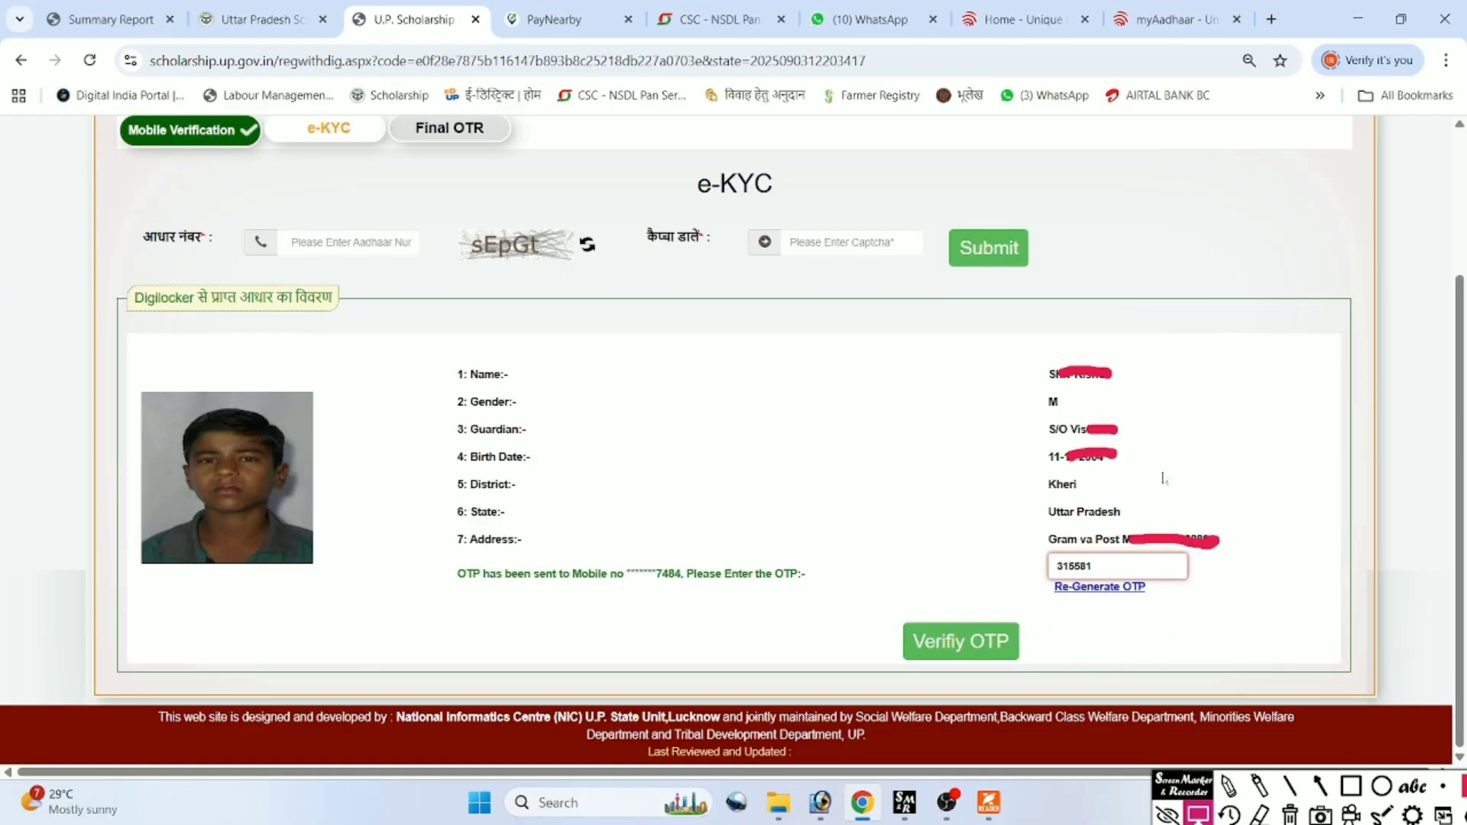
{"action": "left_click", "coordinate": [941, 646]}
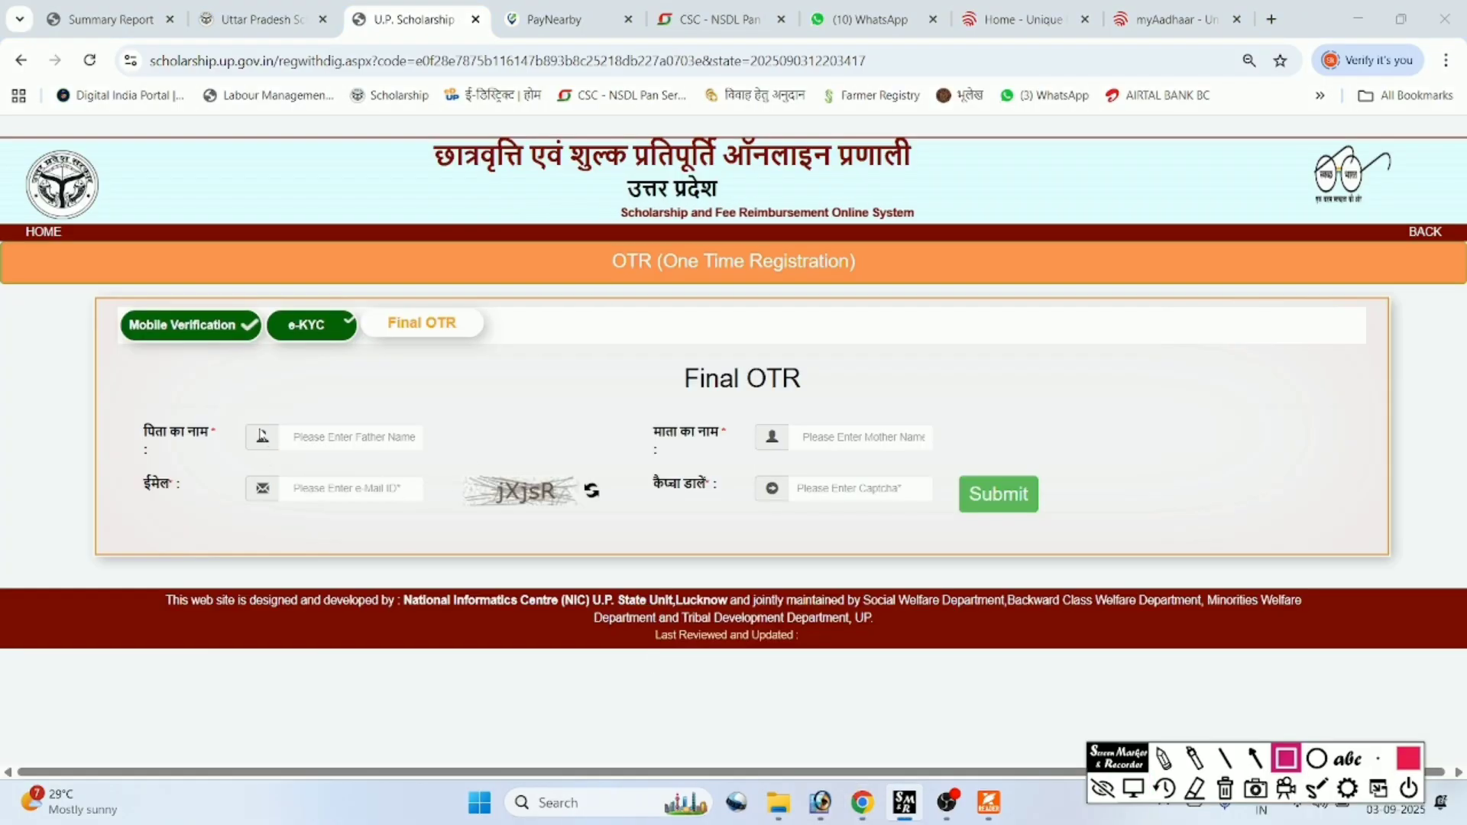
Highlight the Father Name, Mother Name, e-mail and captcha fields on the Final OTR form.
{"action": "mouse_move", "coordinate": [241, 411]}
{"action": "left_mouse_down"}
{"action": "mouse_move", "coordinate": [272, 437]}
{"action": "mouse_move", "coordinate": [435, 457]}
{"action": "left_mouse_up"}
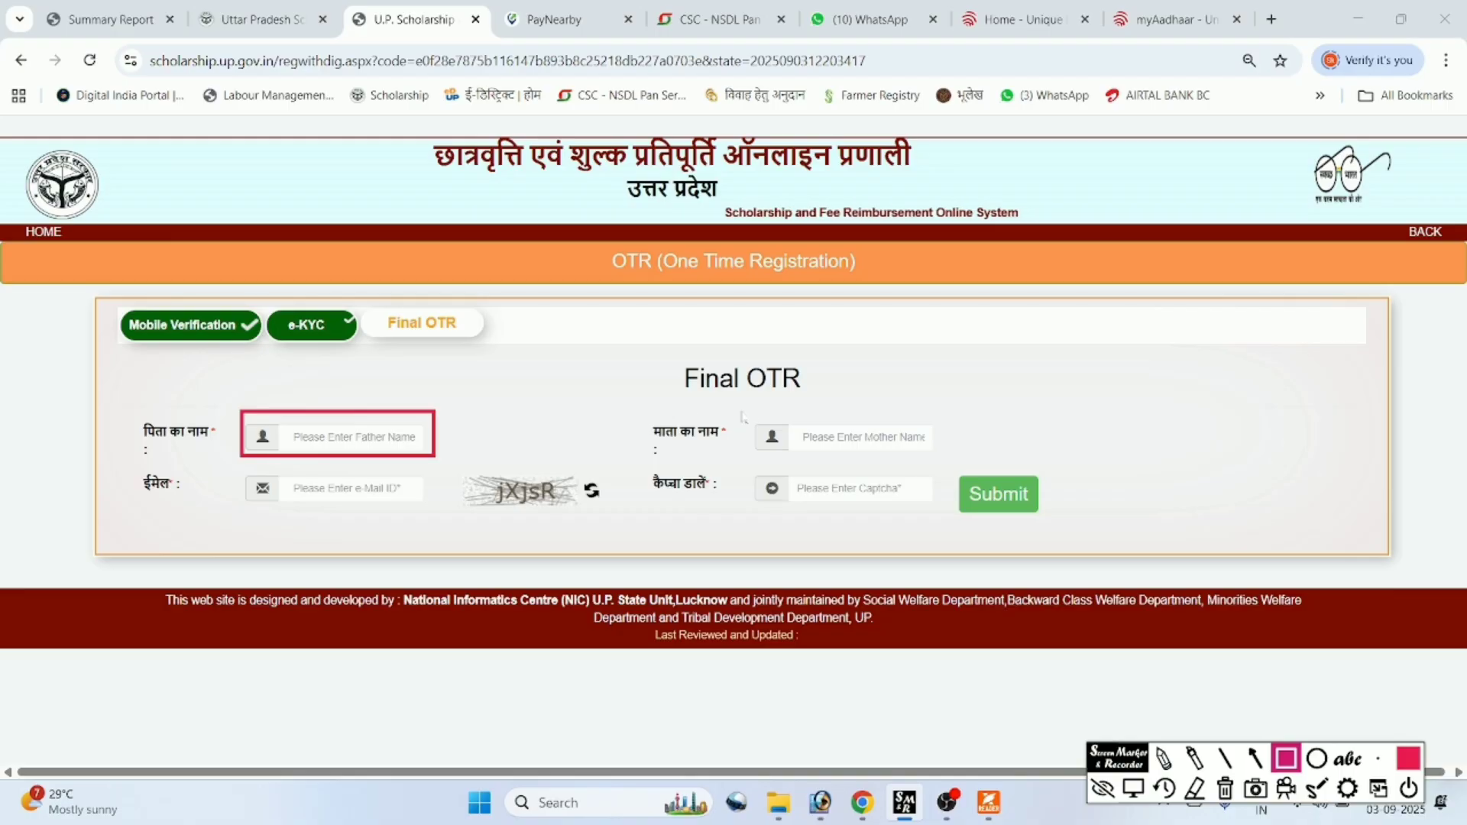
{"action": "mouse_move", "coordinate": [740, 411]}
{"action": "left_mouse_down"}
{"action": "mouse_move", "coordinate": [793, 454]}
{"action": "mouse_move", "coordinate": [958, 457]}
{"action": "left_mouse_up"}
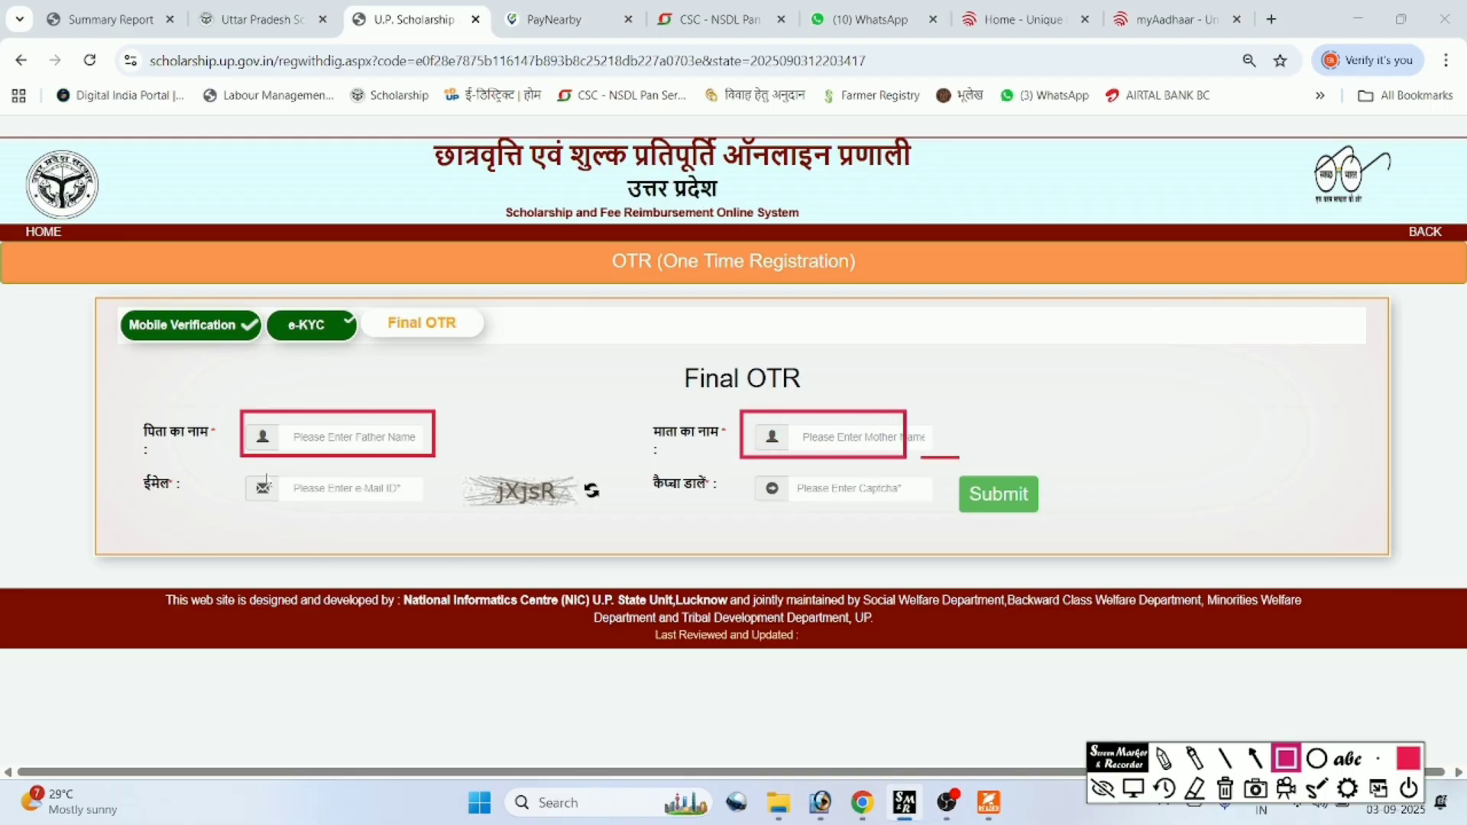
{"action": "left_click_drag", "start_coordinate": [215, 468], "coordinate": [427, 504]}
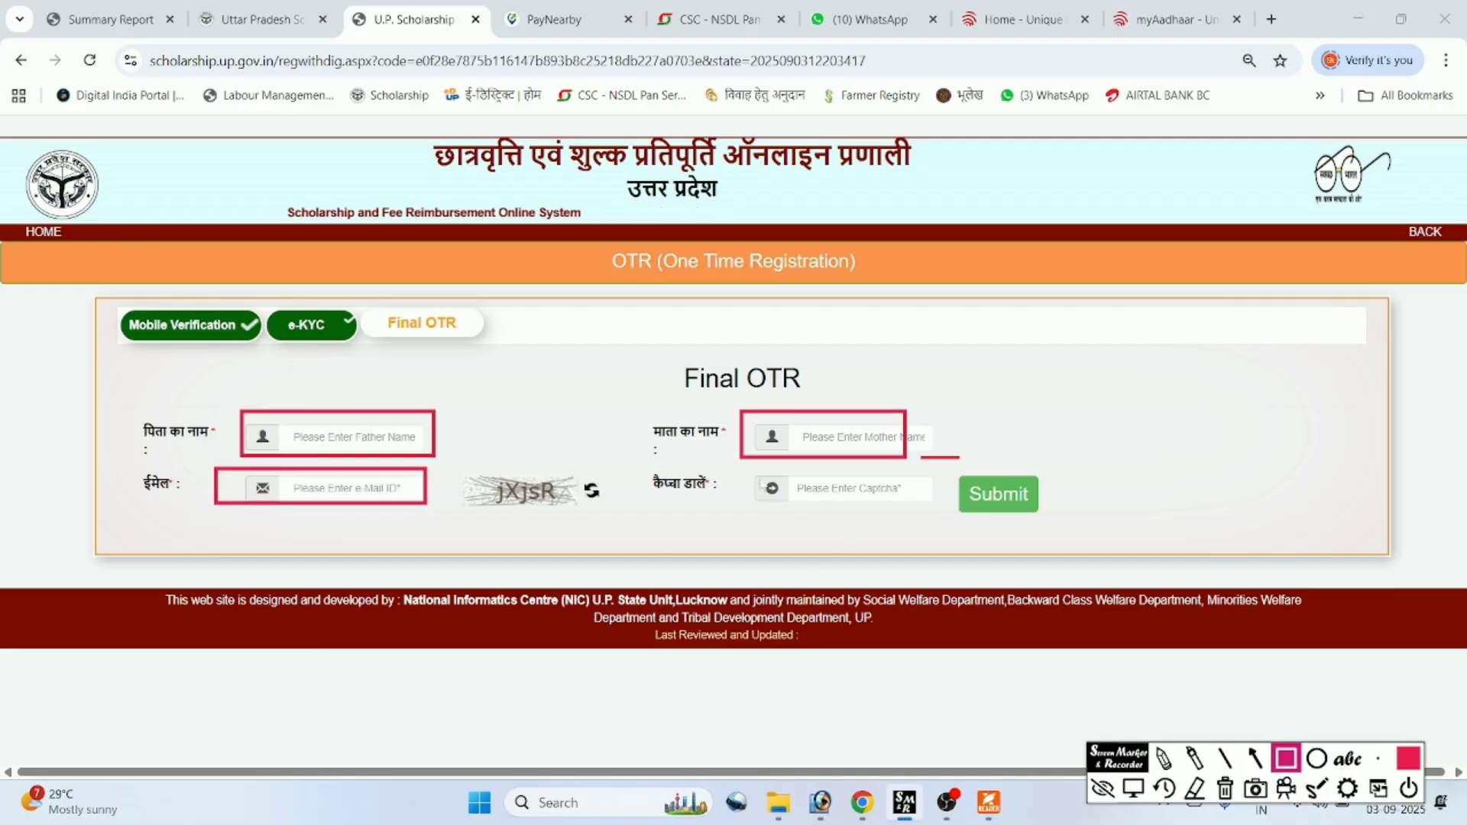
{"action": "mouse_move", "coordinate": [748, 472]}
{"action": "left_mouse_down"}
{"action": "mouse_move", "coordinate": [792, 507]}
{"action": "mouse_move", "coordinate": [877, 509]}
{"action": "left_mouse_up"}
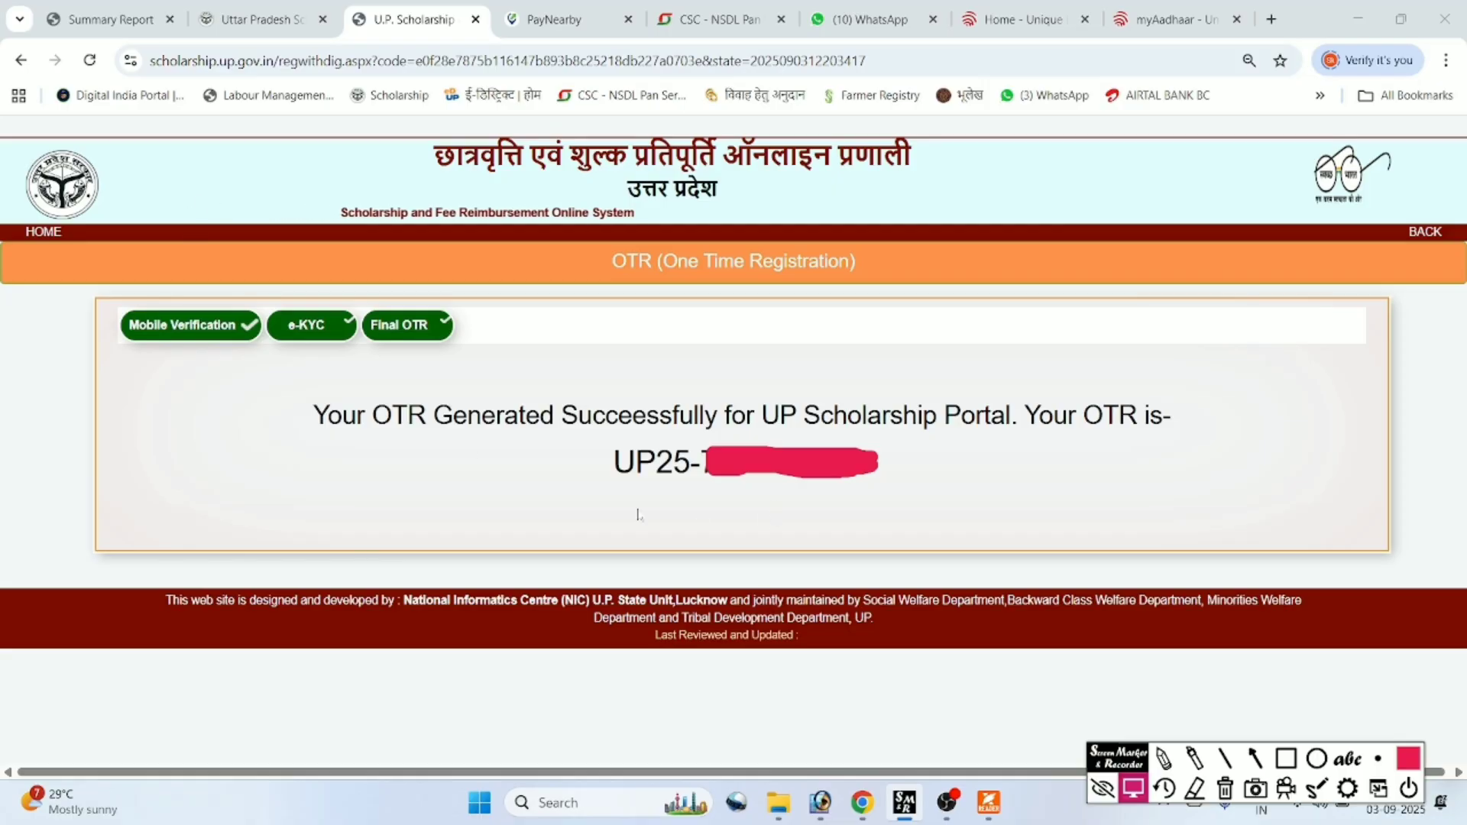
Return to the portal home tab and go to STUDENTS > New Registration.
{"action": "left_click", "coordinate": [264, 20]}
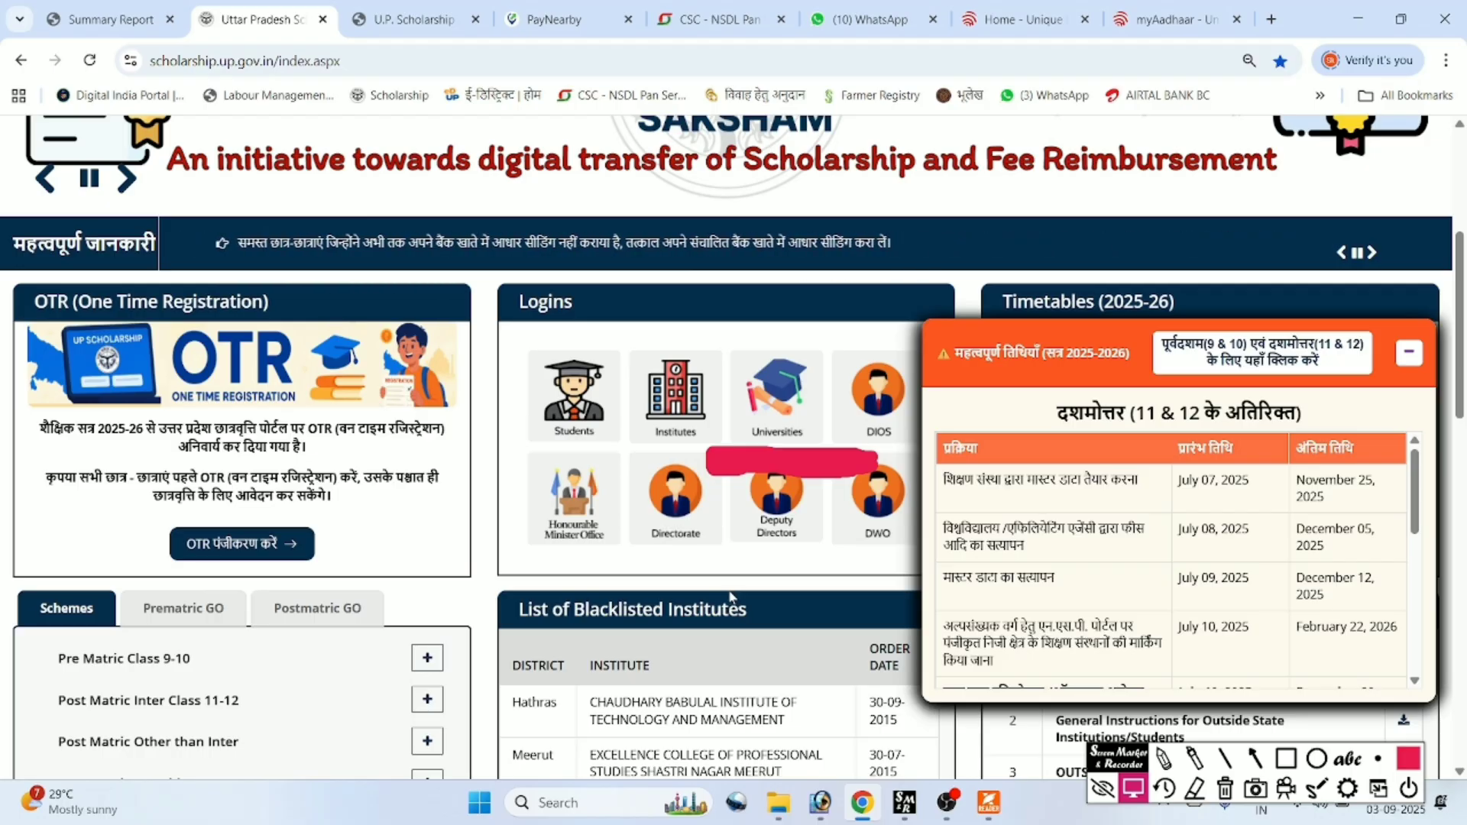
{"action": "scroll", "coordinate": [732, 596], "scroll_direction": "up", "scroll_amount": 5}
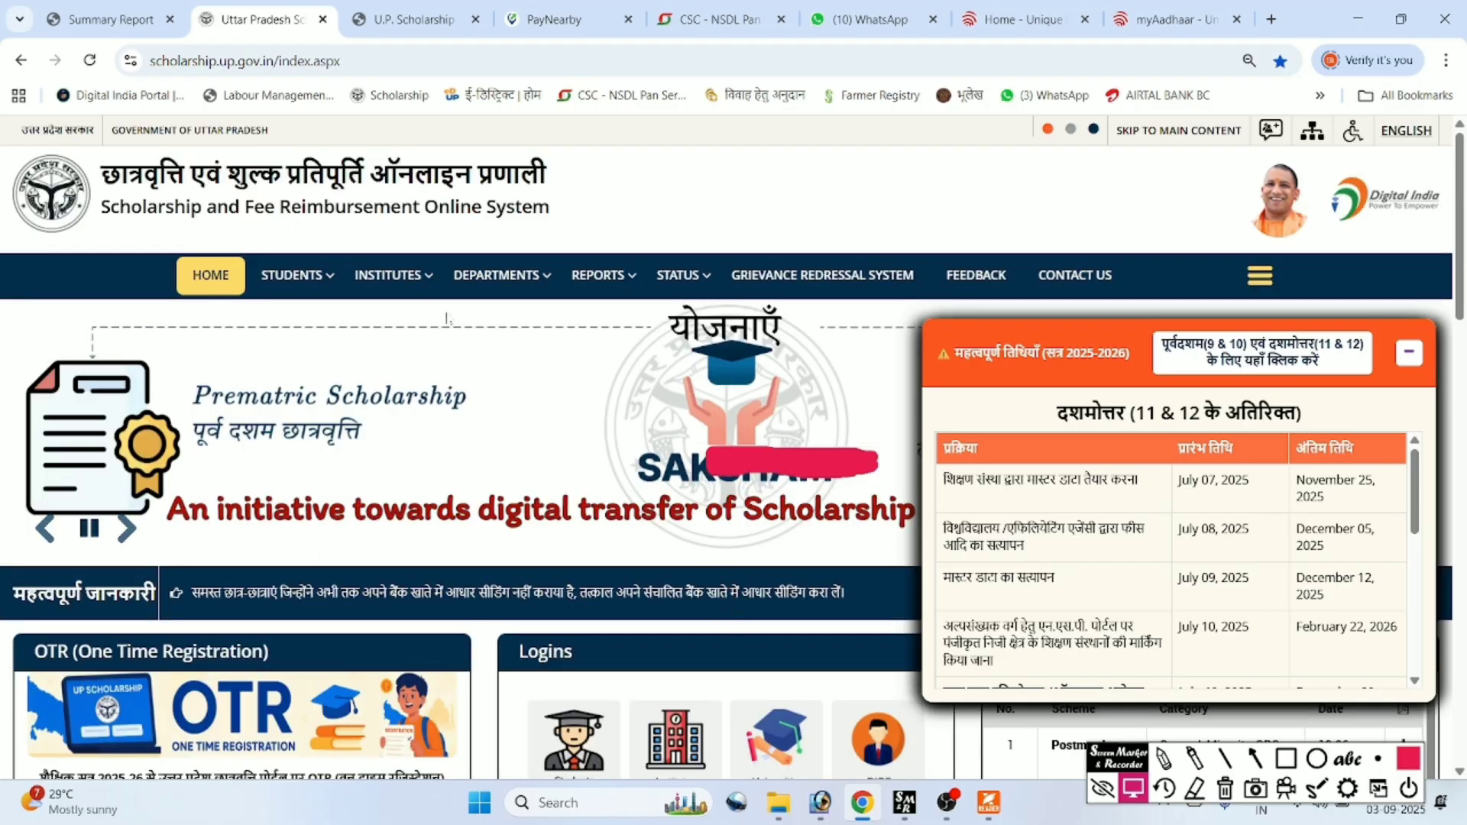
{"action": "mouse_move", "coordinate": [293, 283]}
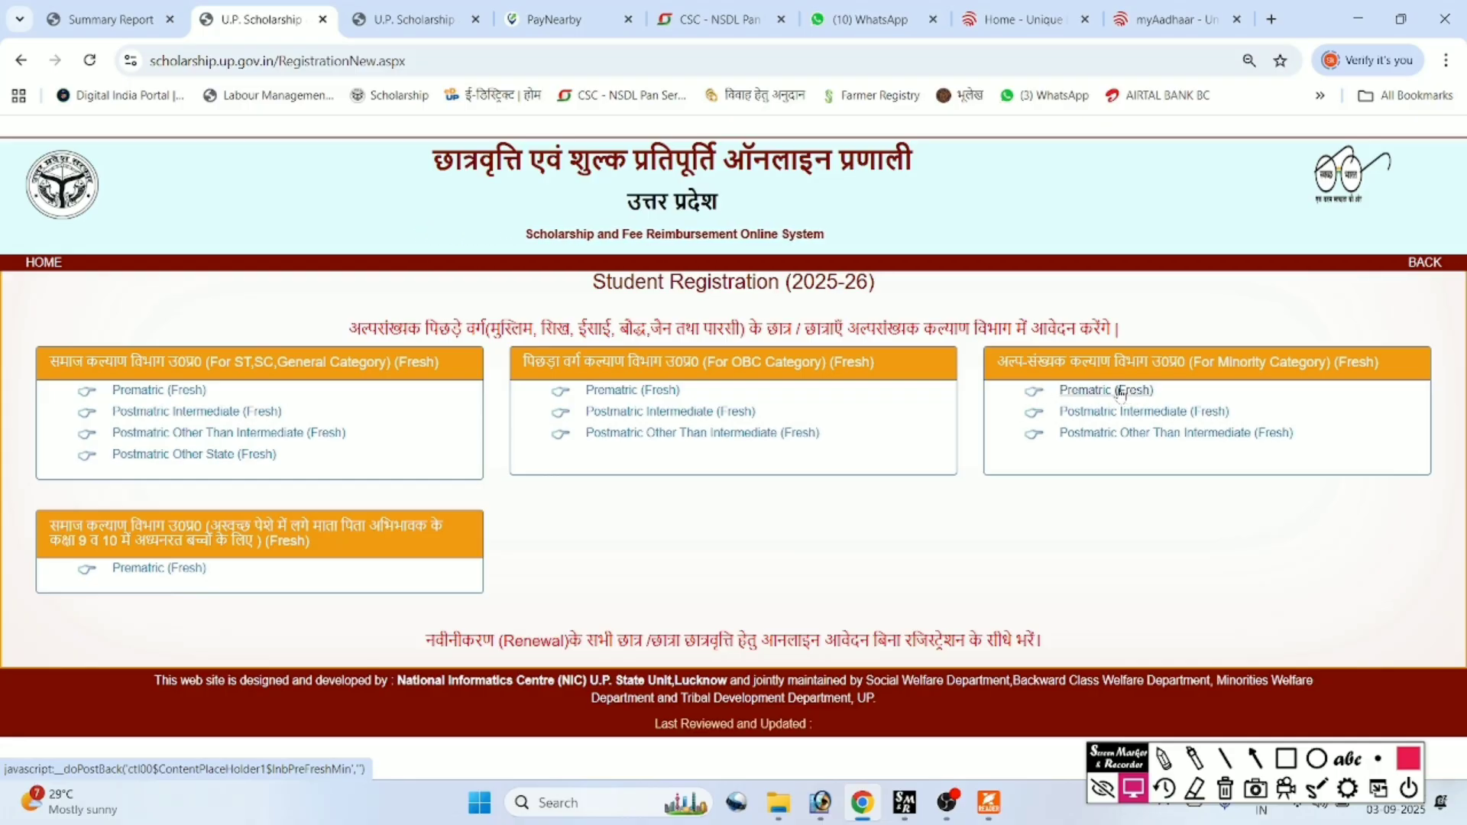
Open Prematric (Fresh) for ST, SC, General and load it with the pasted OTR number.
{"action": "left_click", "coordinate": [159, 392]}
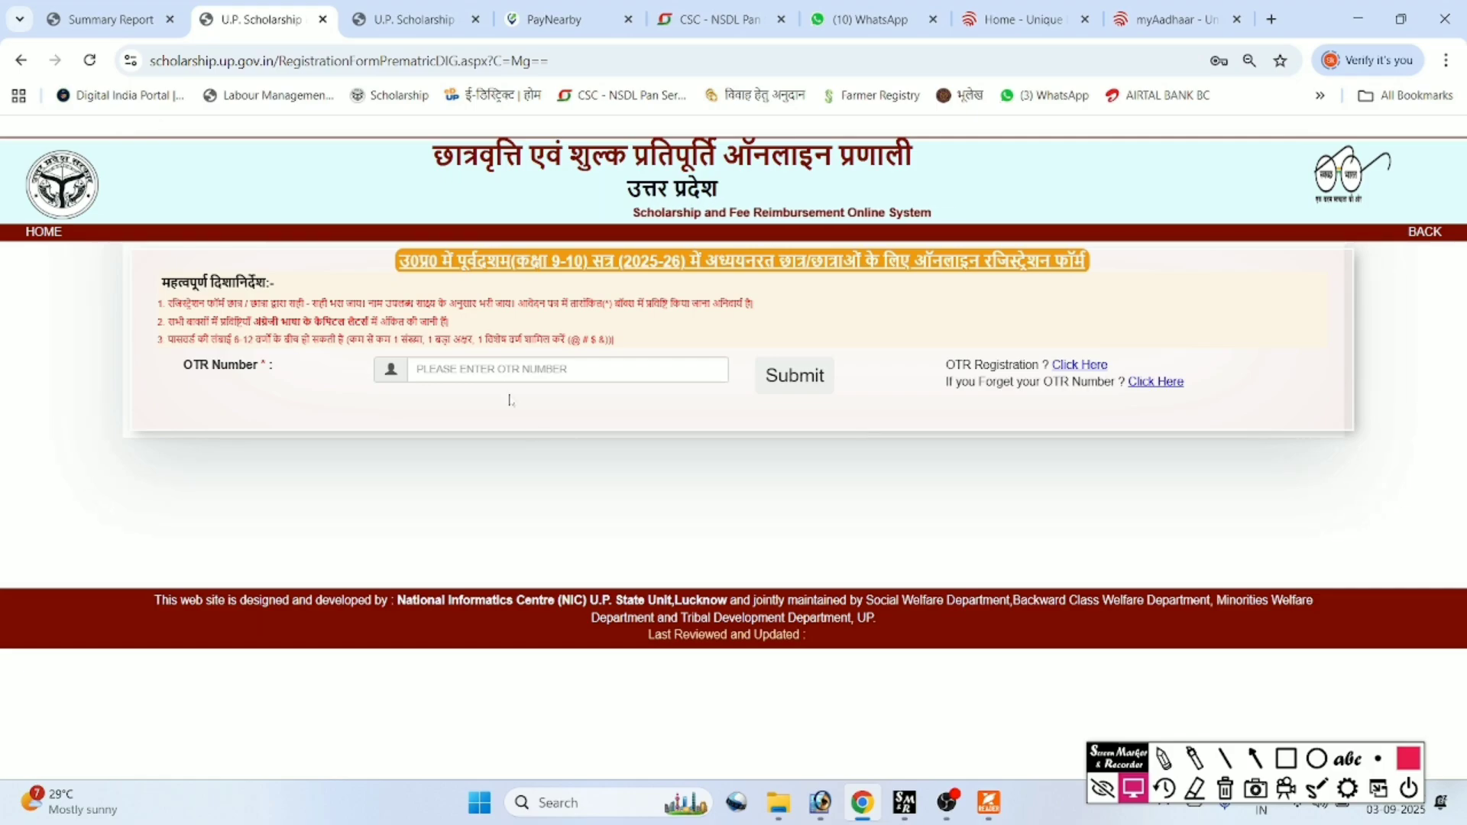
{"action": "left_click", "coordinate": [496, 370]}
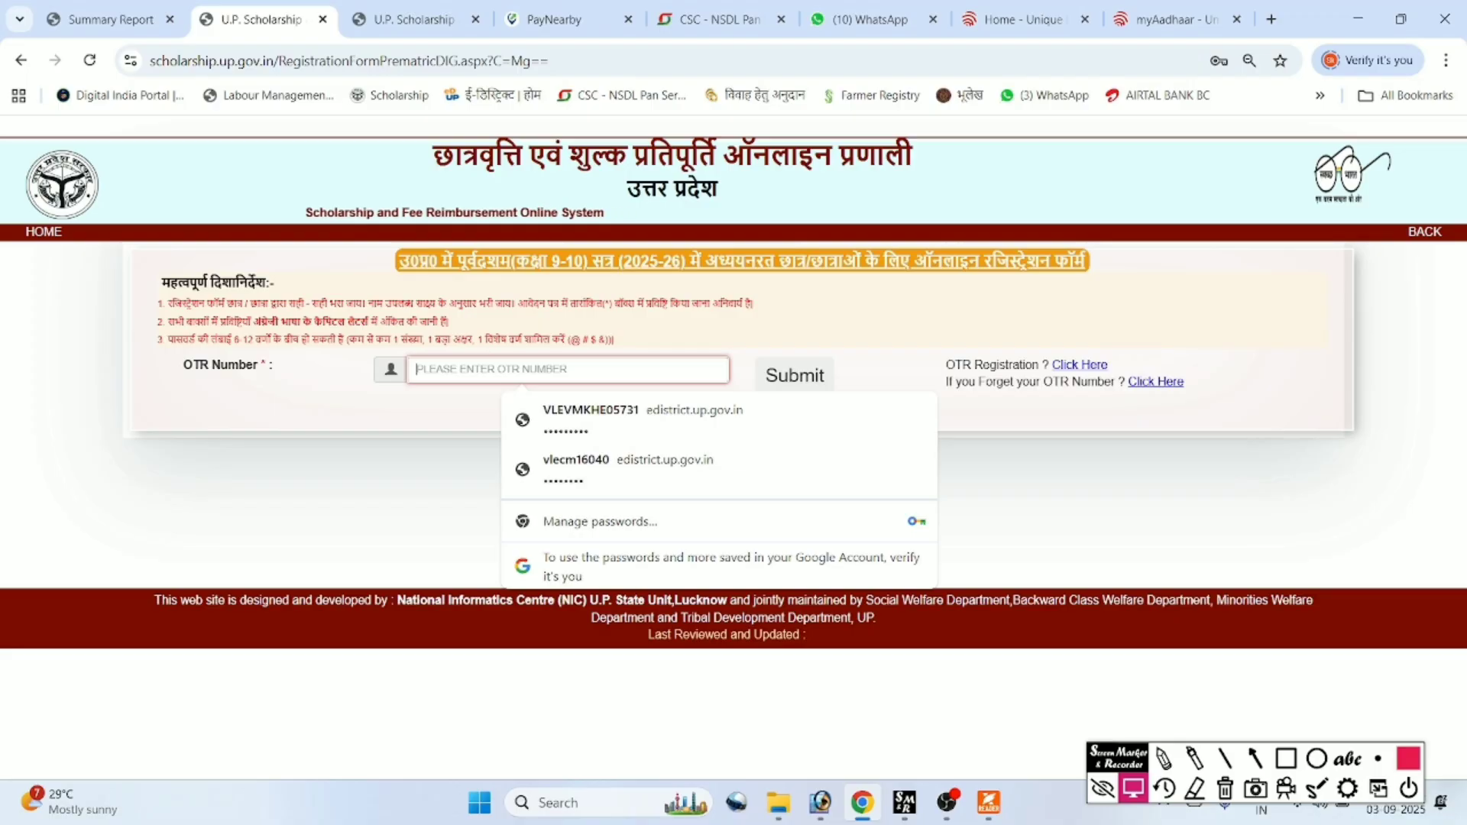
{"action": "key", "text": "ctrl+v"}
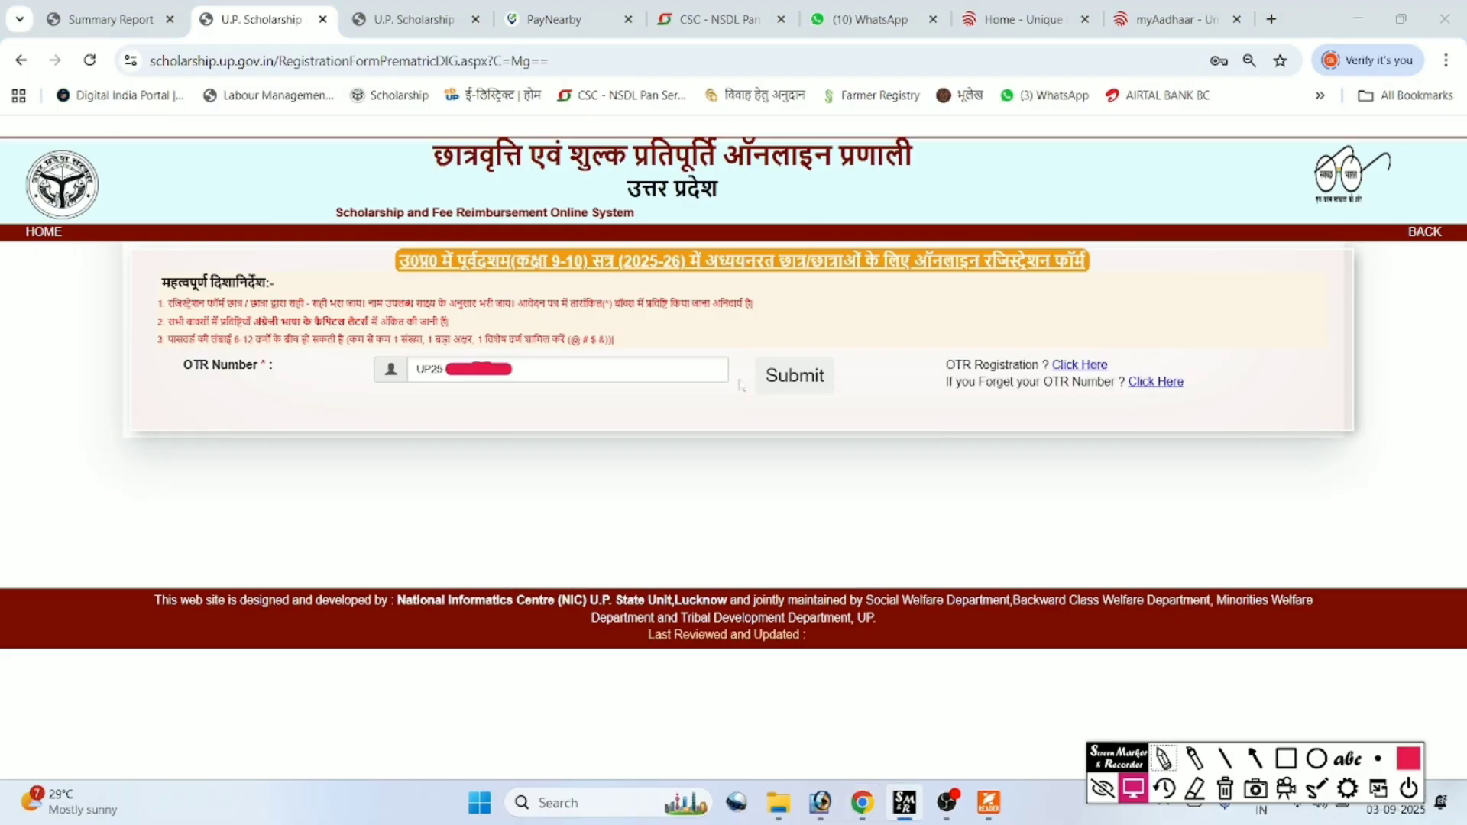
{"action": "left_click", "coordinate": [798, 384]}
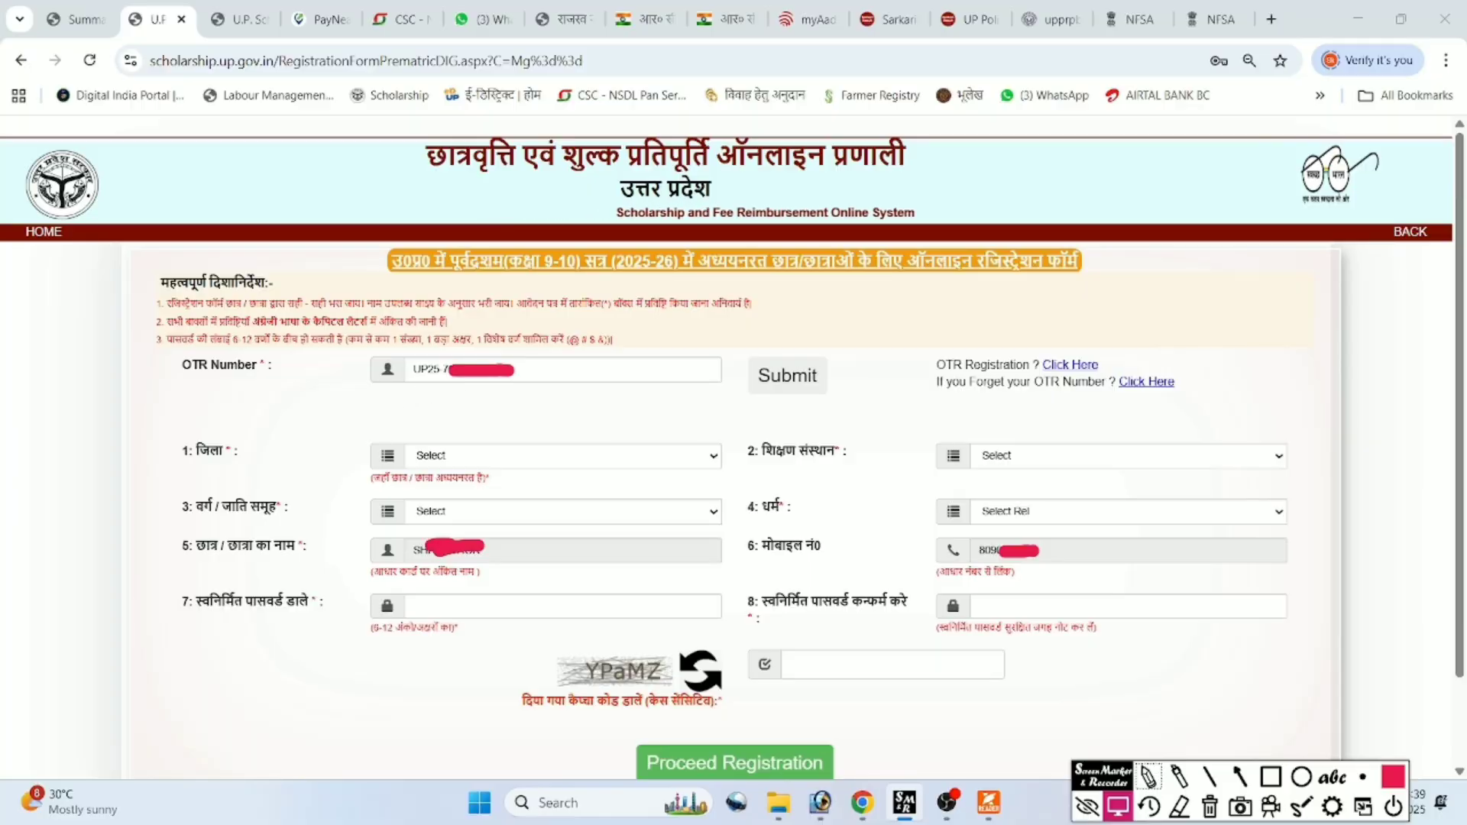
Choose Kheri district, NALANDA P. SIKSHAN SANSTHAN institution and the अनुसूचित जाति caste group.
{"action": "left_click", "coordinate": [481, 461]}
{"action": "type", "text": "kh"}
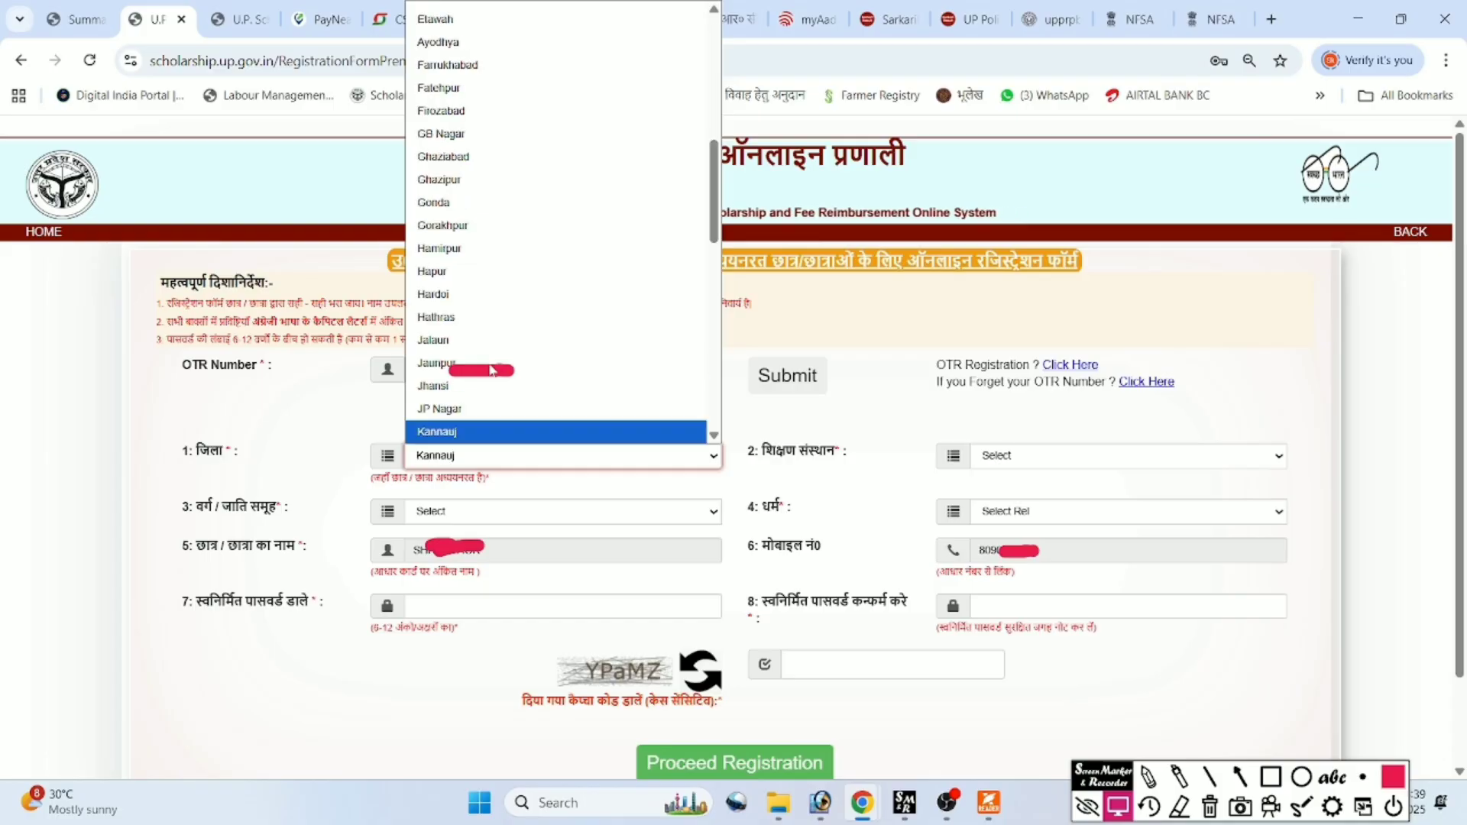
{"action": "left_click", "coordinate": [459, 431]}
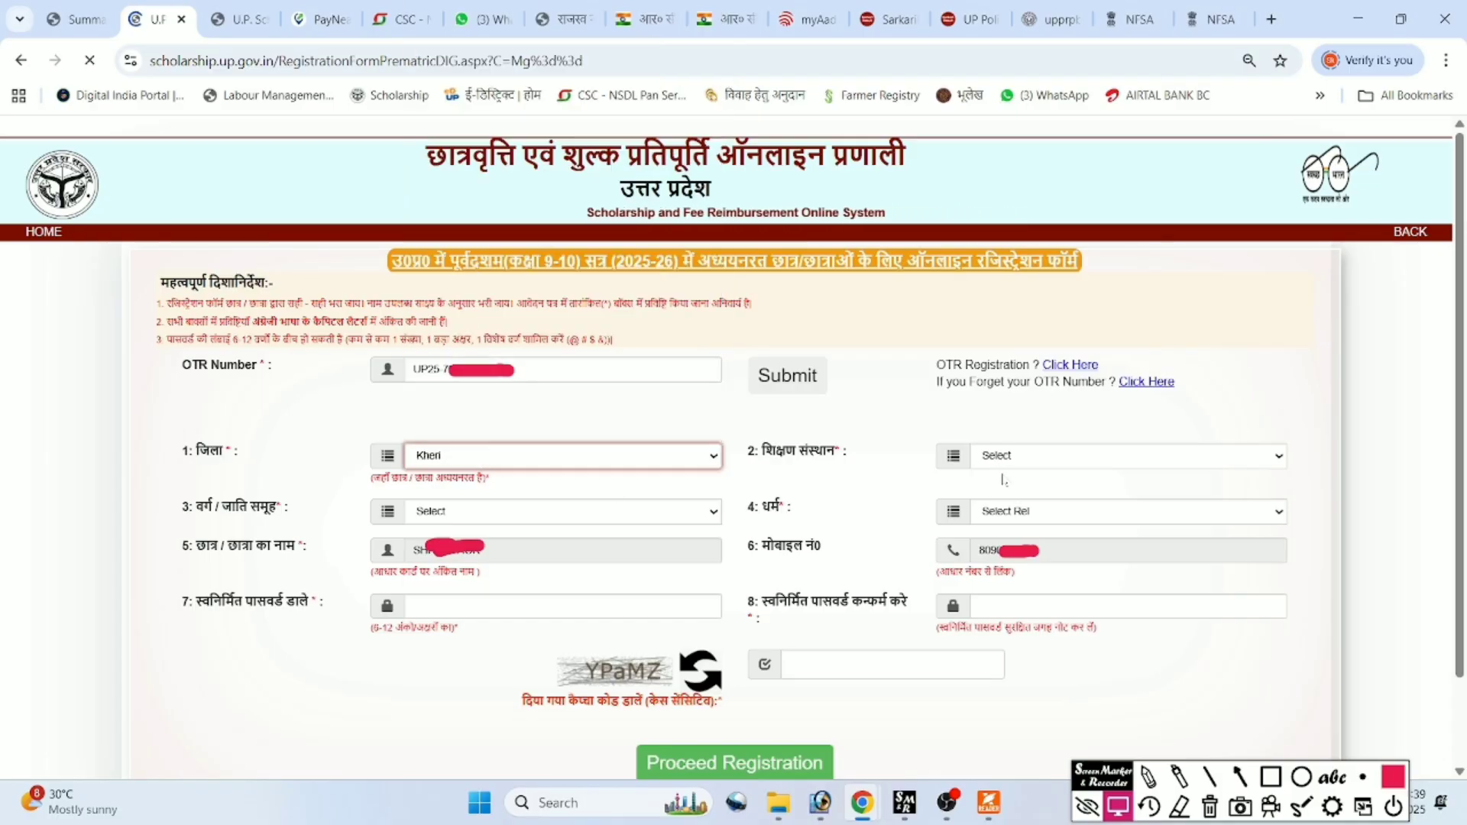
{"action": "left_click", "coordinate": [1009, 456]}
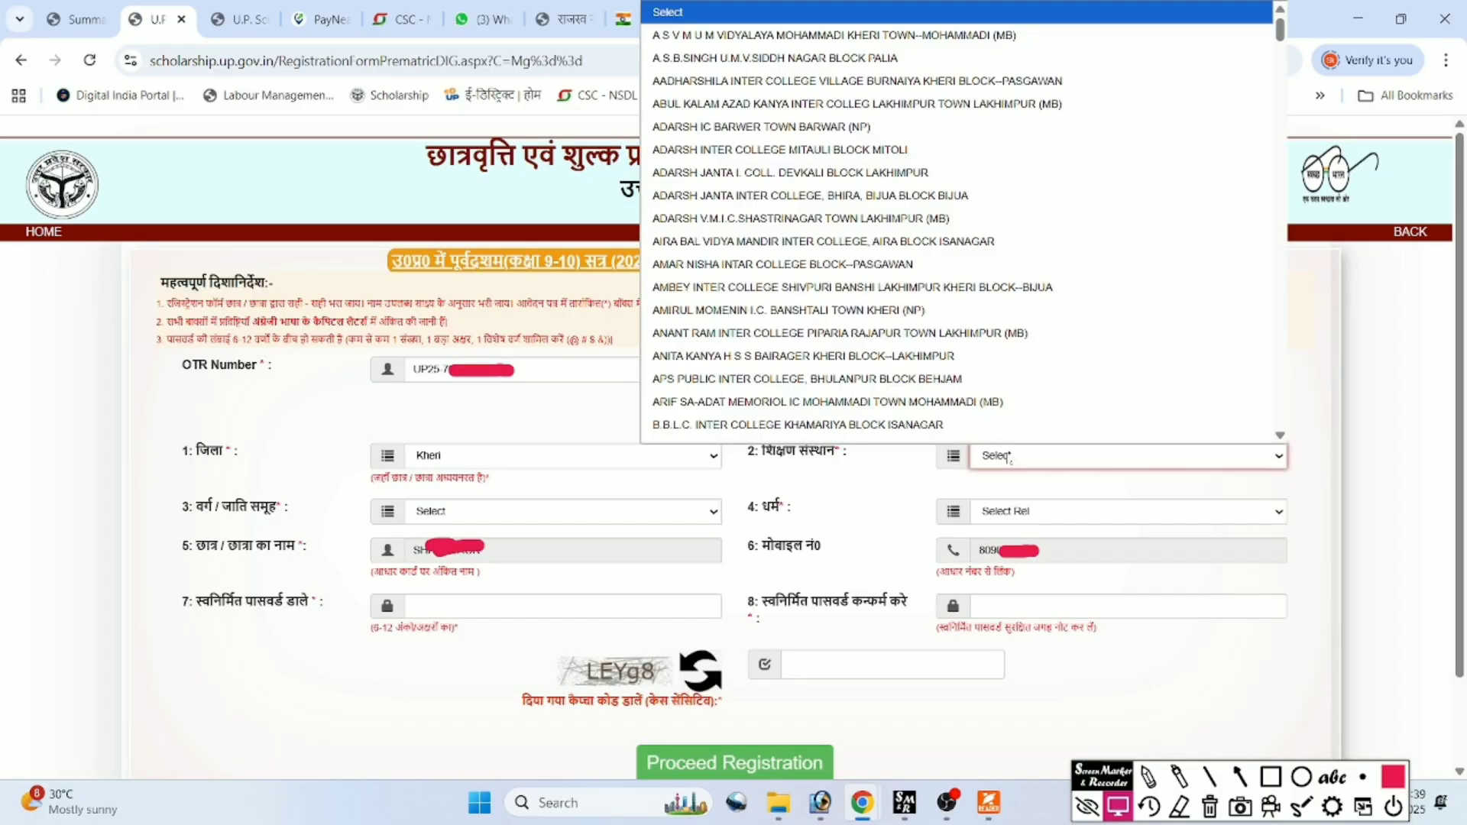
{"action": "type", "text": "n"}
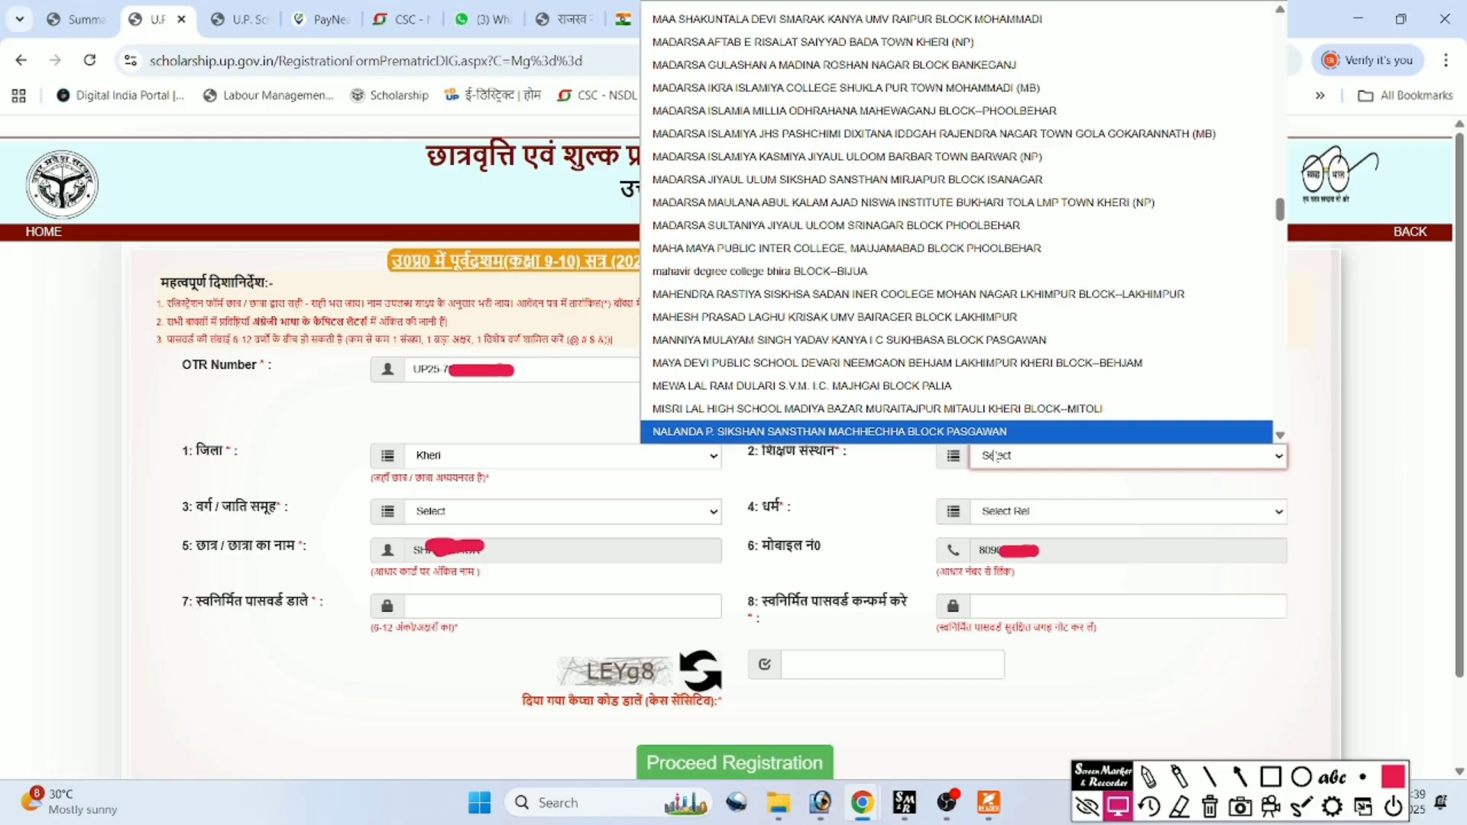
{"action": "key", "text": "Return"}
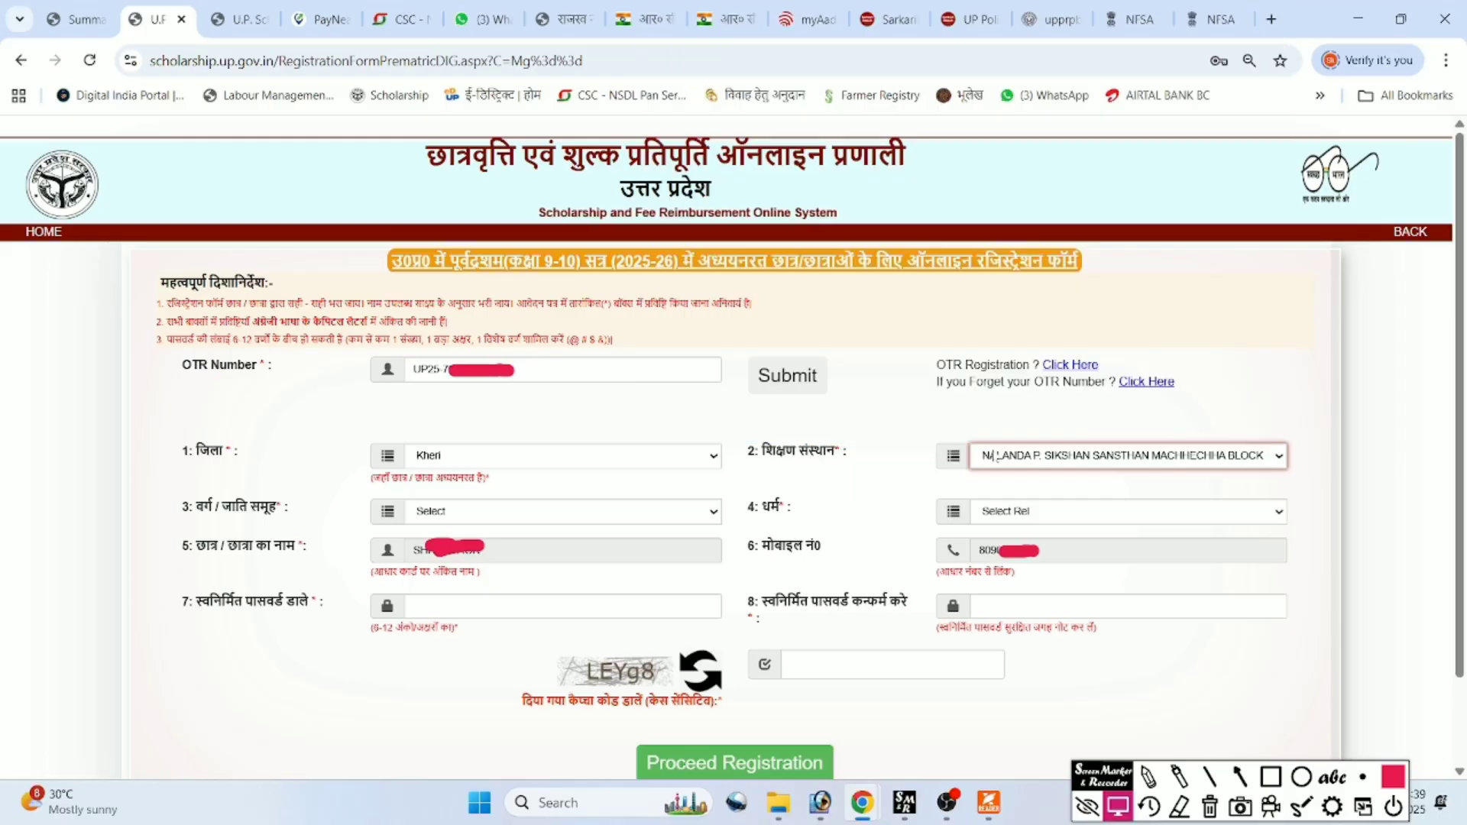
{"action": "left_click", "coordinate": [441, 510]}
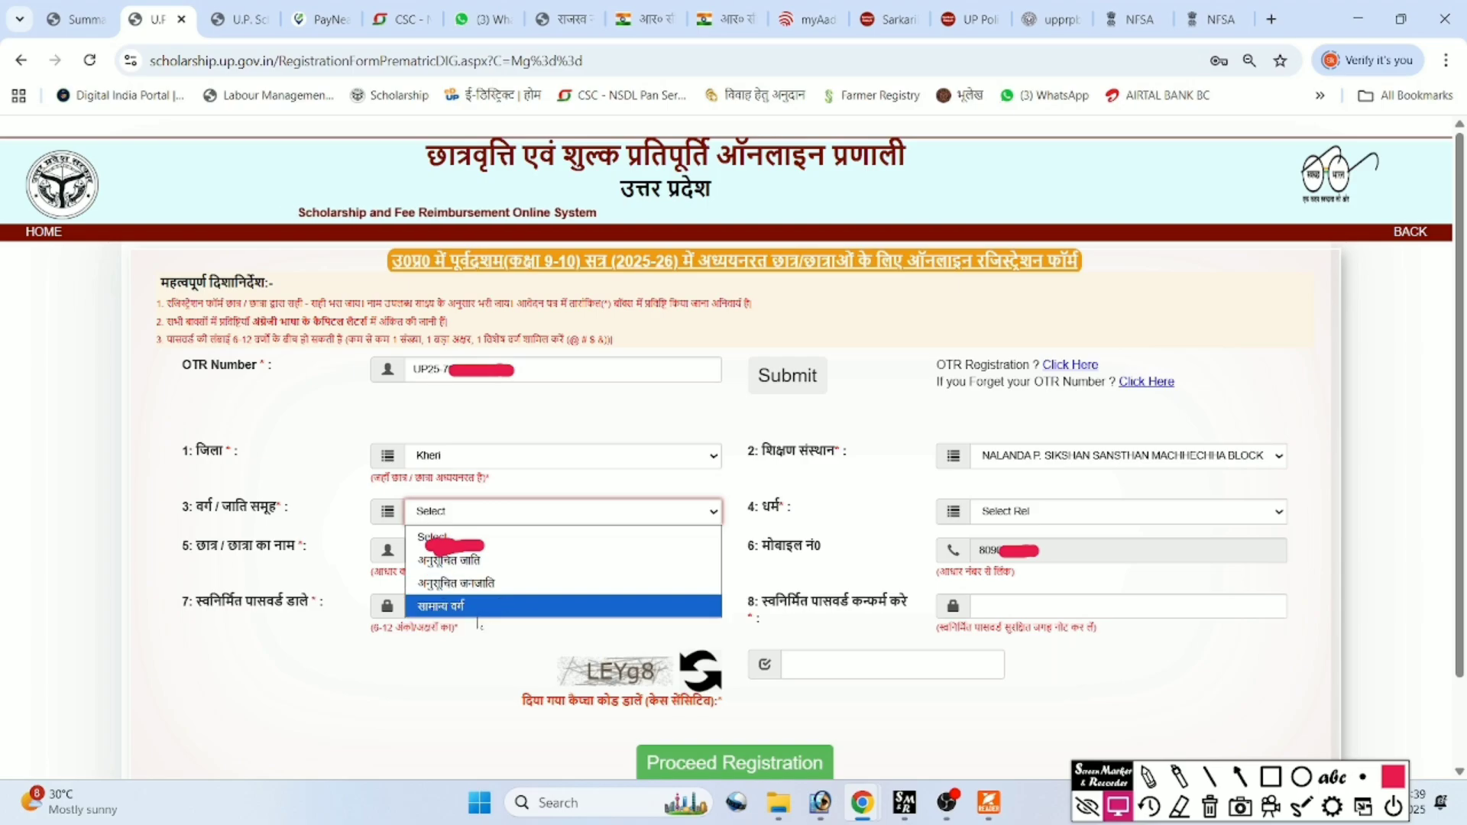
{"action": "left_click", "coordinate": [491, 563]}
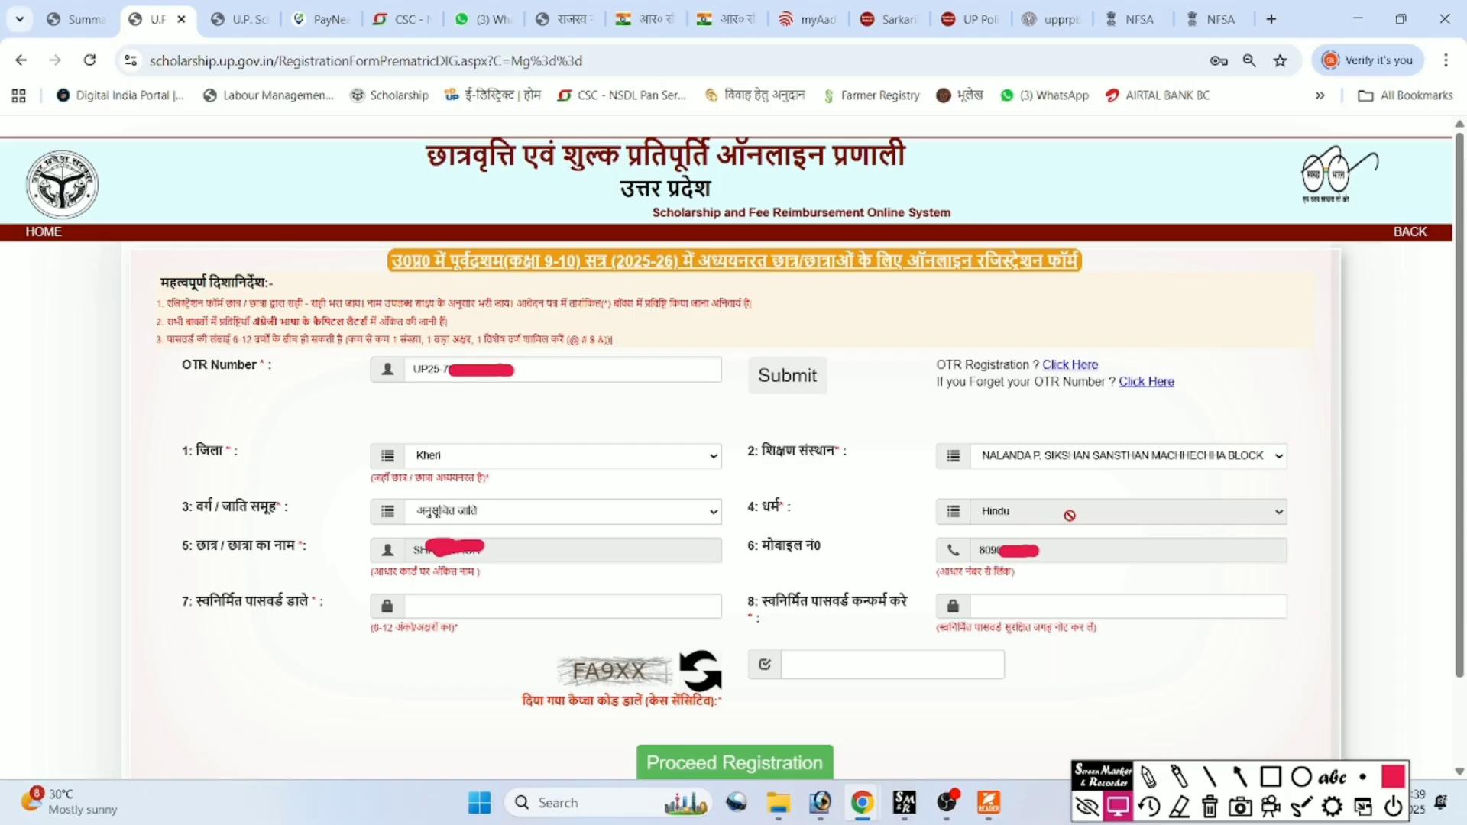
Enter the new password and the captcha code, then submit the registration form.
{"action": "left_click", "coordinate": [562, 606]}
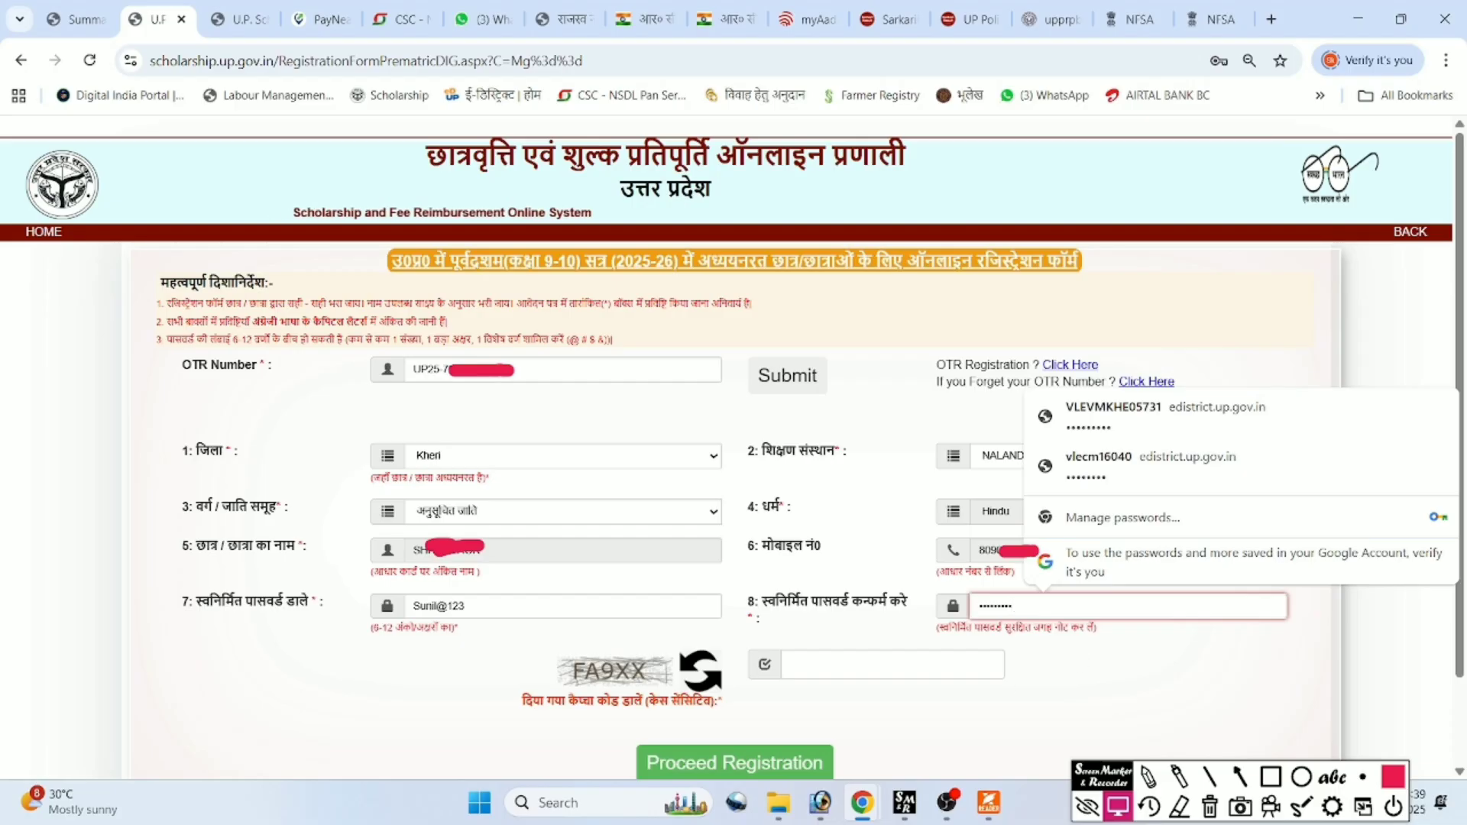
{"action": "left_click", "coordinate": [893, 665]}
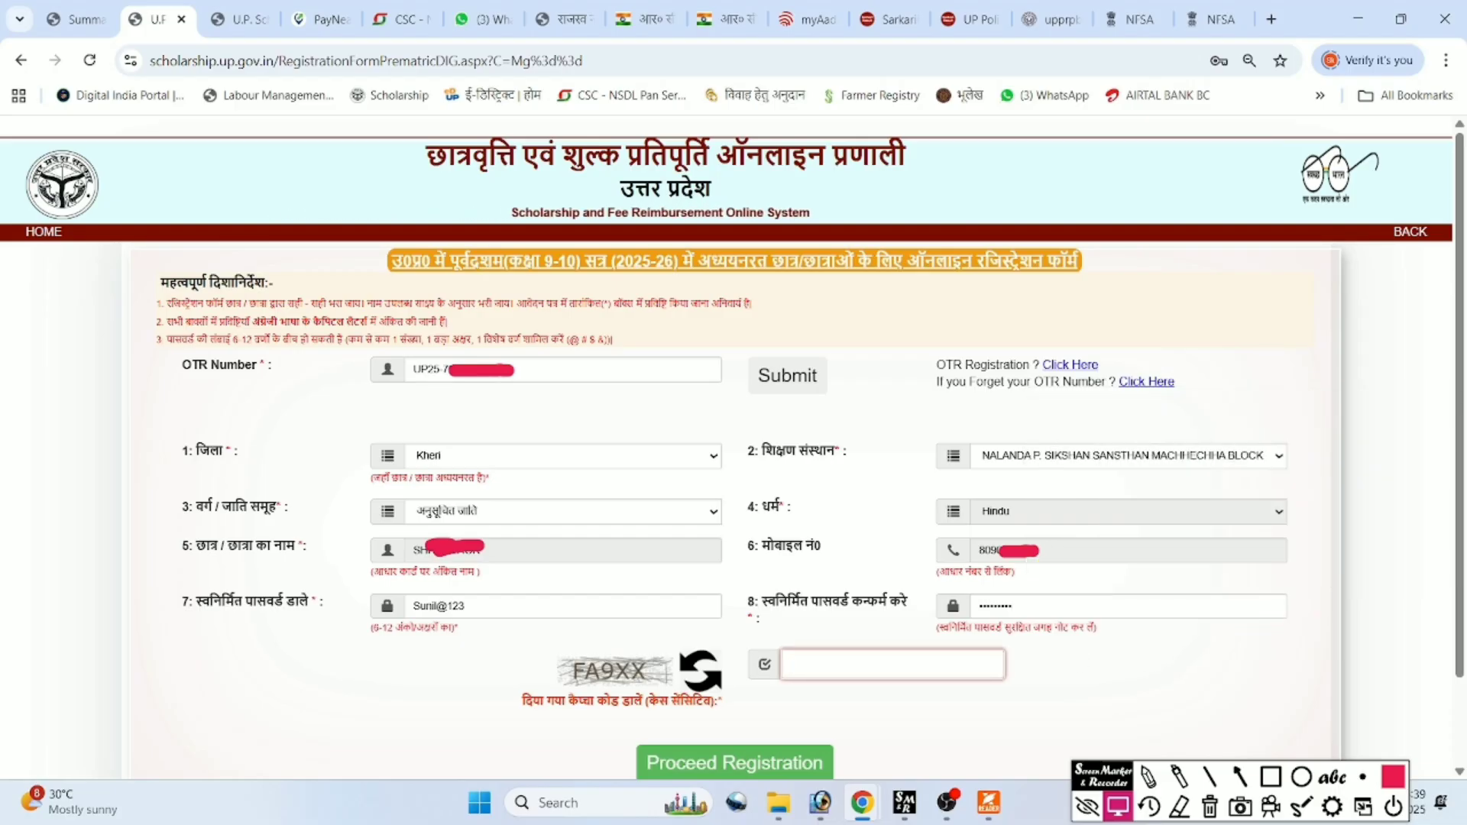
{"action": "type", "text": "FA9XX"}
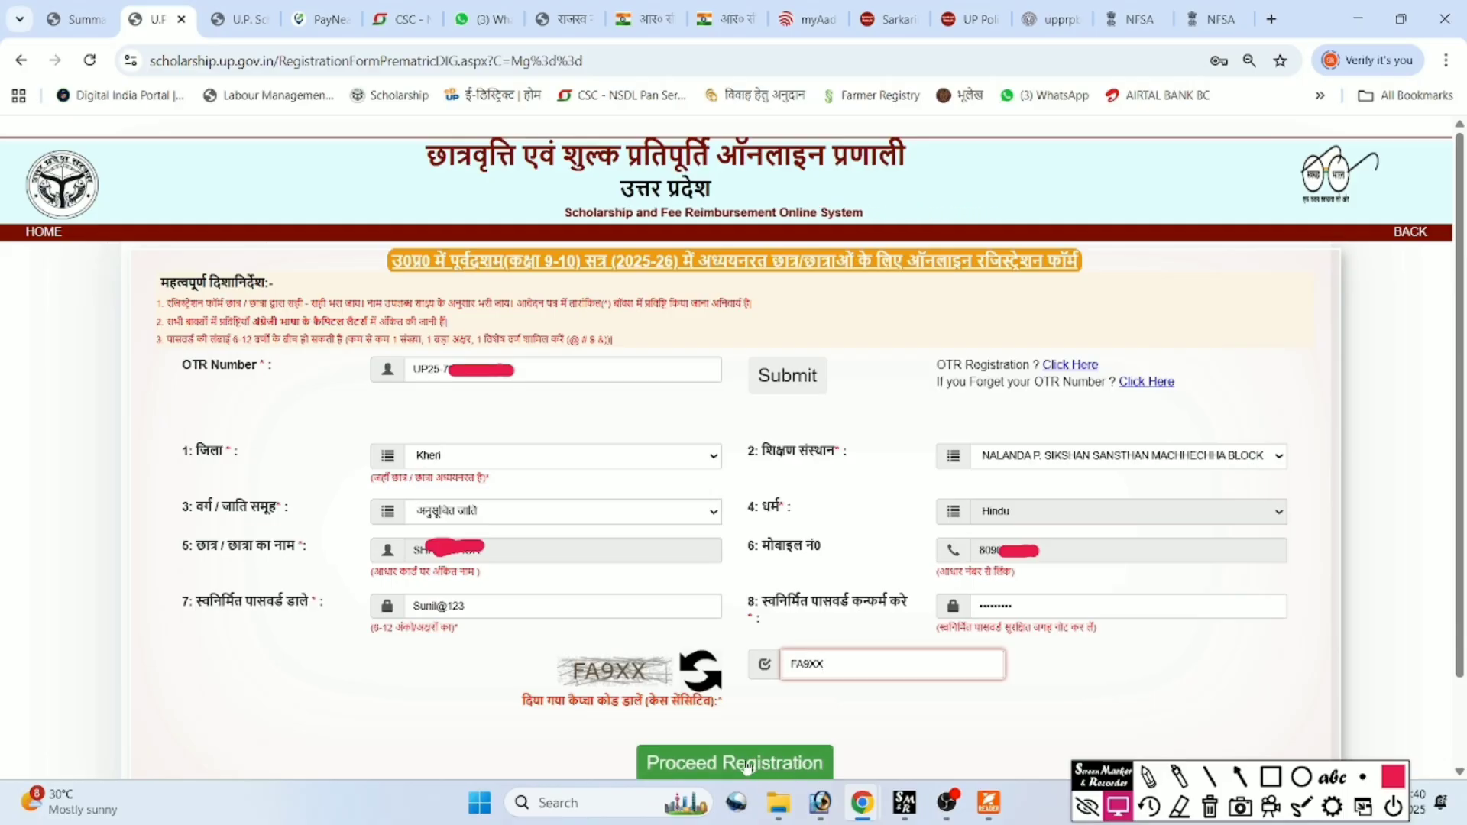
{"action": "left_click", "coordinate": [745, 764]}
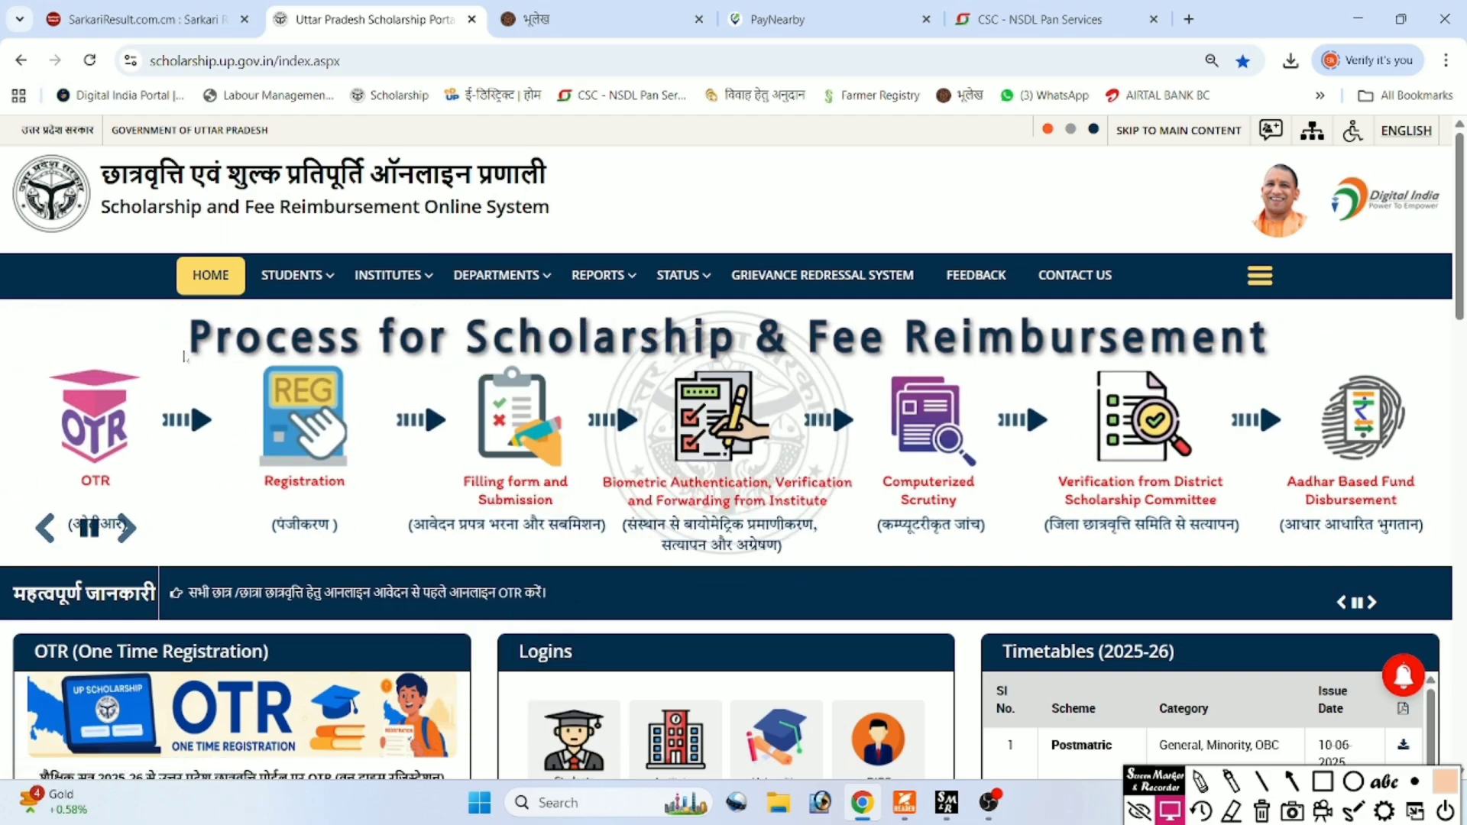
Bring up the STUDENTS > LOGIN FRESH menu showing the PREMATRIC STUDENTS option.
{"action": "mouse_move", "coordinate": [287, 293]}
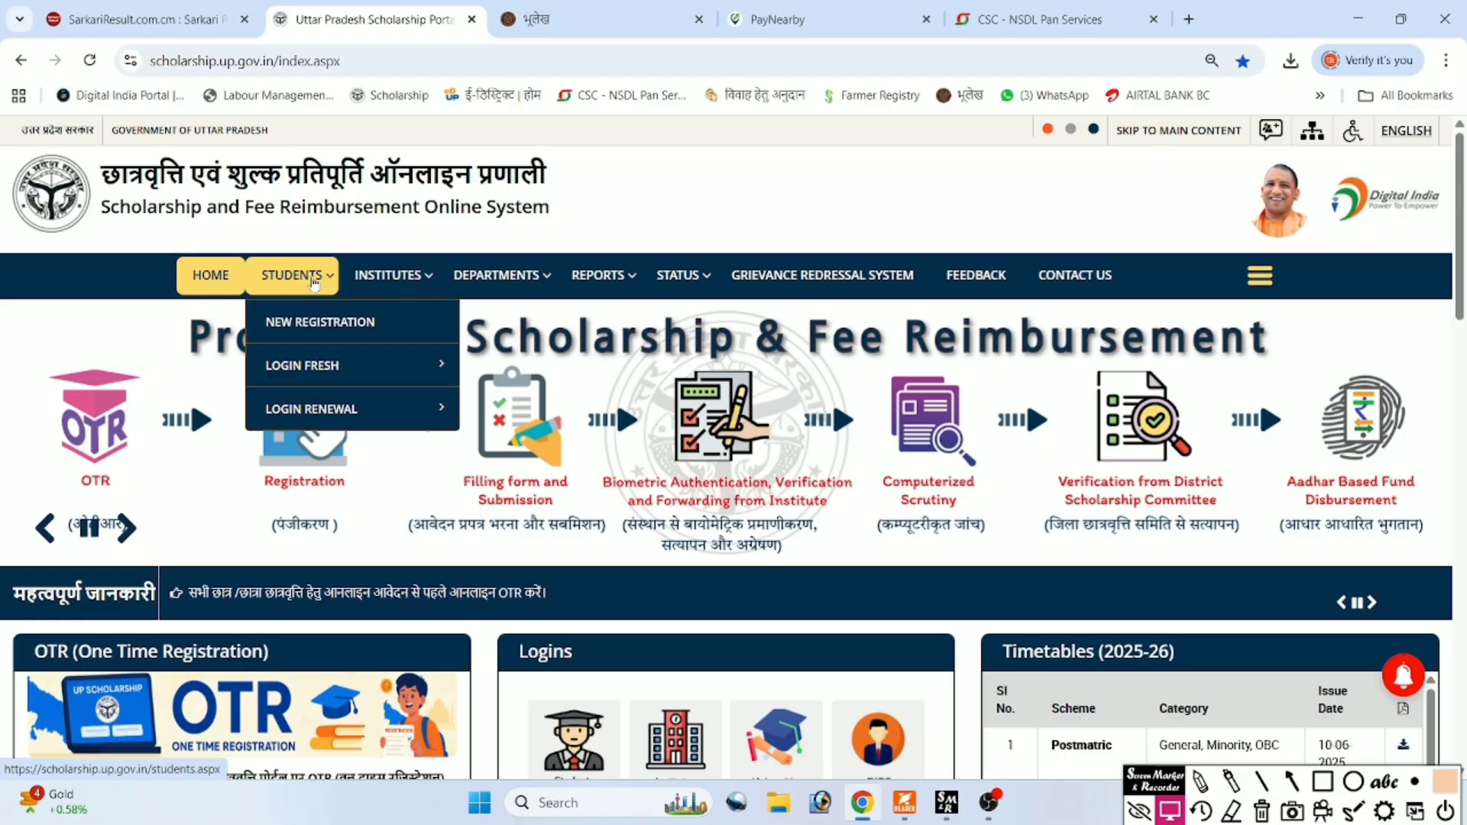
{"action": "mouse_move", "coordinate": [304, 368]}
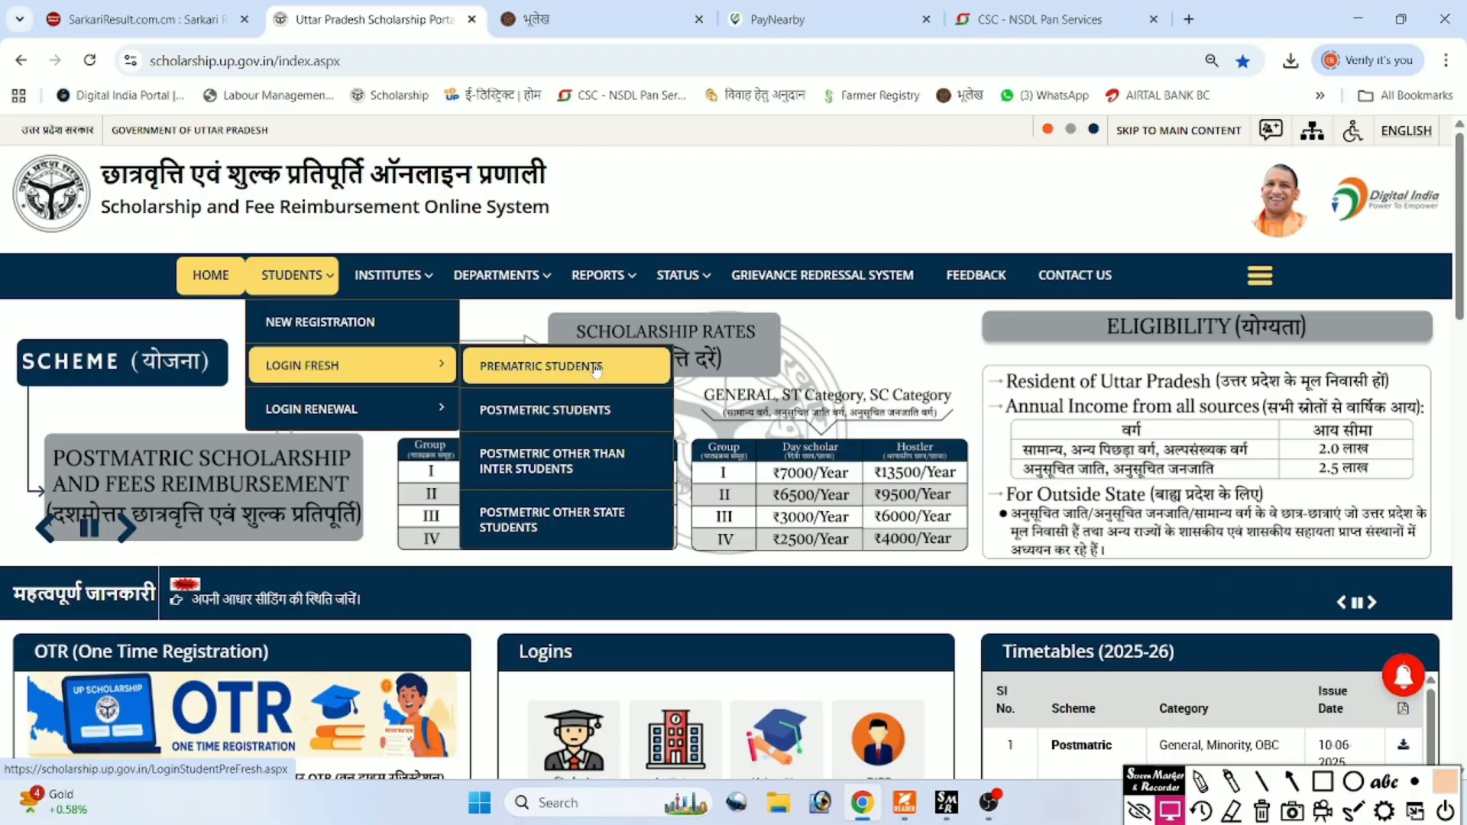
Log in as a fresh prematric student and open the class 9–10 scholarship application form.
{"action": "left_click", "coordinate": [508, 369]}
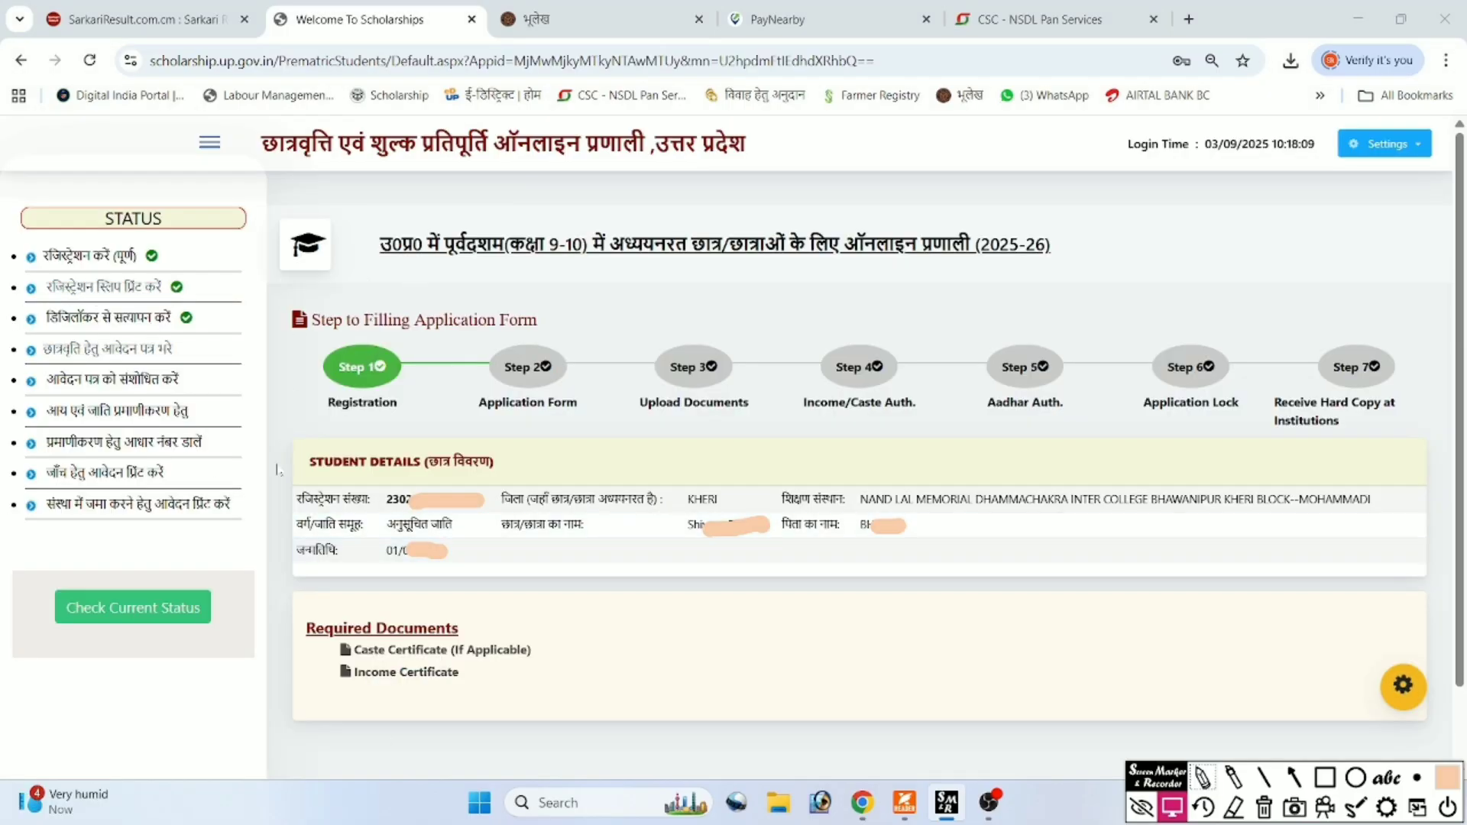
{"action": "left_click", "coordinate": [141, 352]}
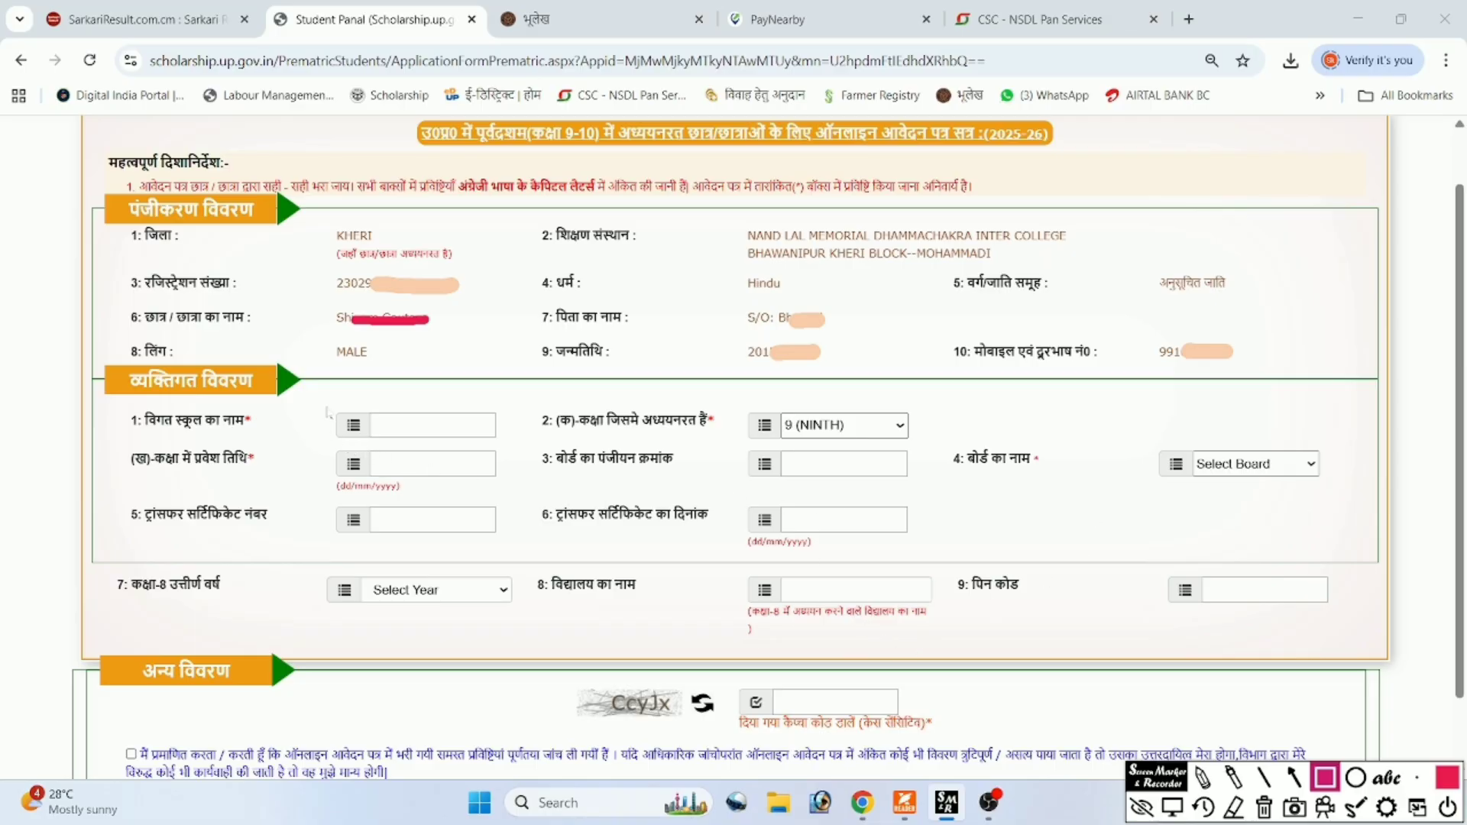
{"action": "mouse_move", "coordinate": [326, 401]}
{"action": "left_mouse_down"}
{"action": "mouse_move", "coordinate": [426, 438]}
{"action": "mouse_move", "coordinate": [509, 442]}
{"action": "left_mouse_up"}
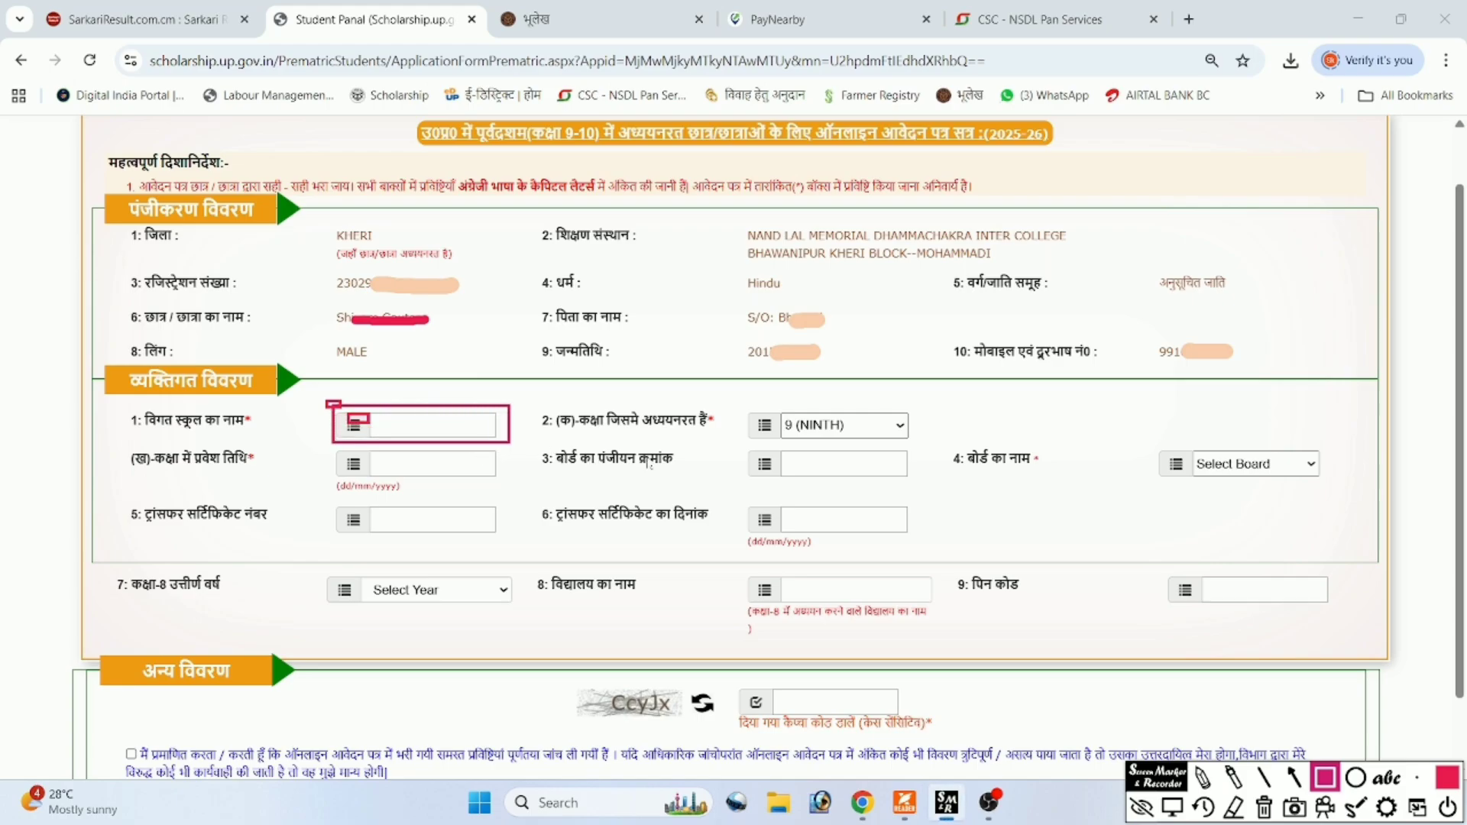
{"action": "mouse_move", "coordinate": [747, 394]}
{"action": "left_mouse_down"}
{"action": "mouse_move", "coordinate": [766, 419]}
{"action": "mouse_move", "coordinate": [835, 442]}
{"action": "mouse_move", "coordinate": [914, 437]}
{"action": "left_mouse_up"}
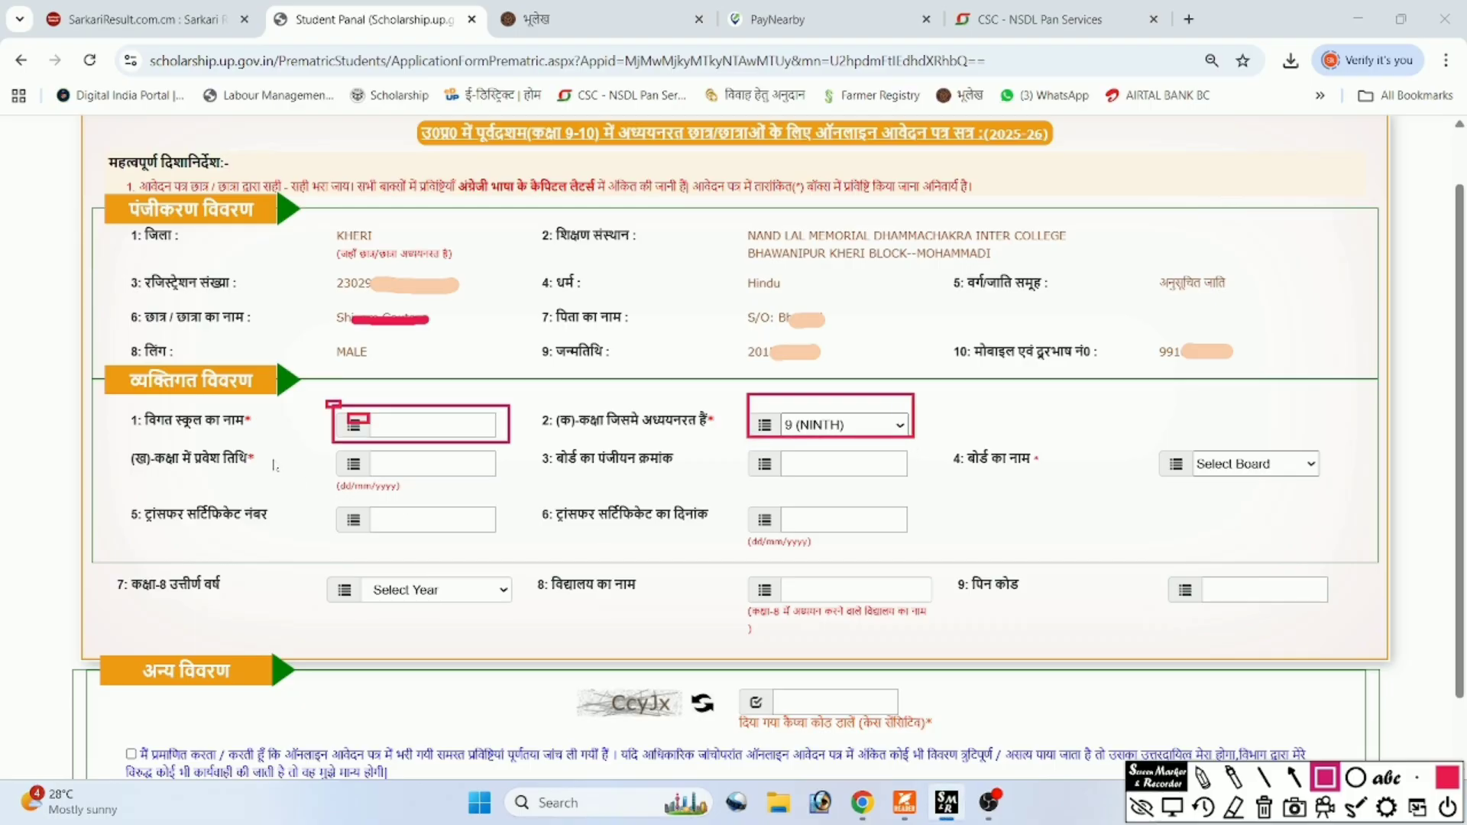
{"action": "mouse_move", "coordinate": [333, 449]}
{"action": "left_mouse_down"}
{"action": "mouse_move", "coordinate": [381, 475]}
{"action": "mouse_move", "coordinate": [509, 485]}
{"action": "left_mouse_up"}
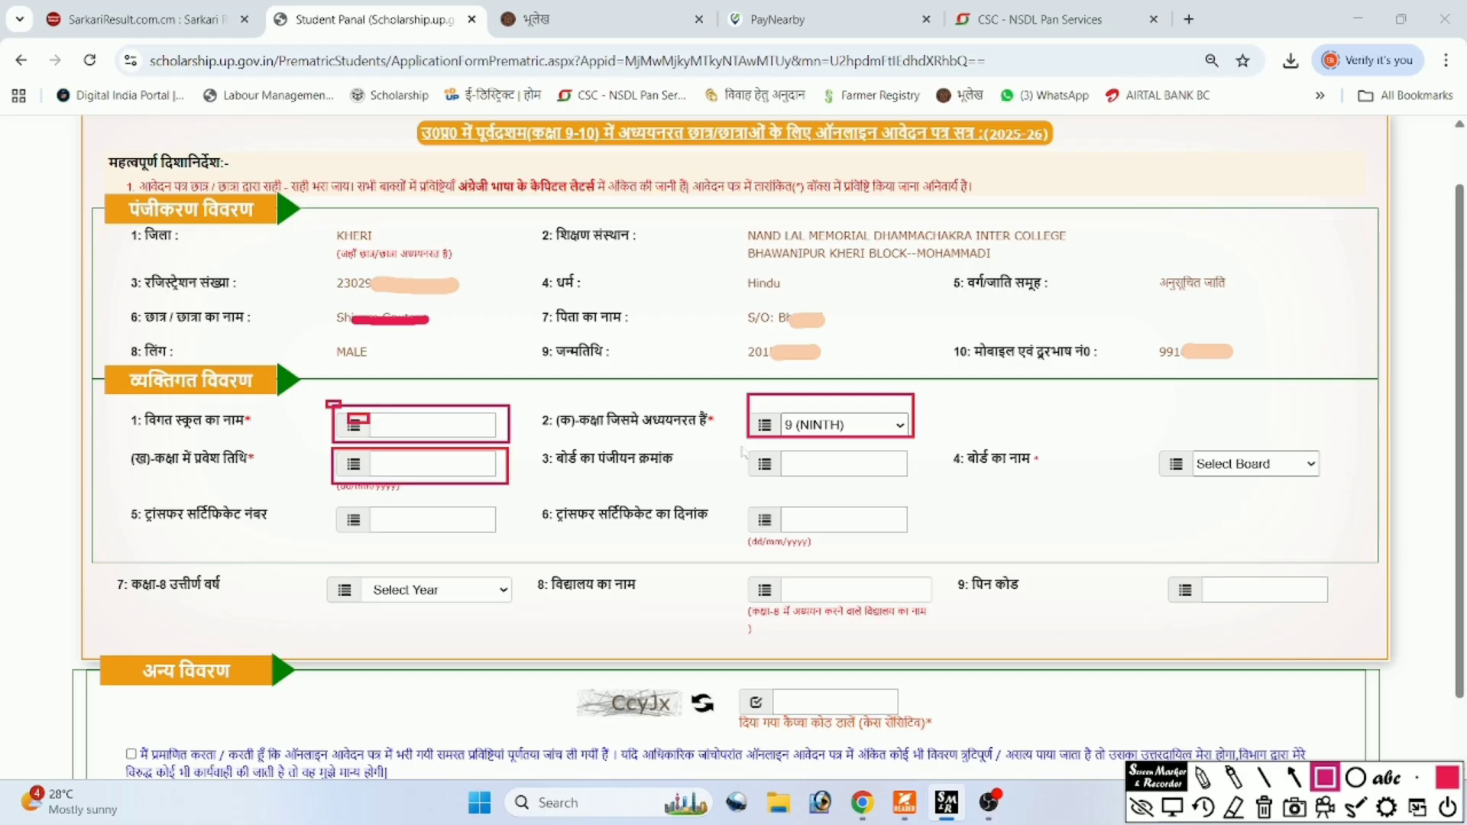
{"action": "mouse_move", "coordinate": [740, 445]}
{"action": "left_mouse_down"}
{"action": "mouse_move", "coordinate": [771, 480]}
{"action": "mouse_move", "coordinate": [917, 495]}
{"action": "left_mouse_up"}
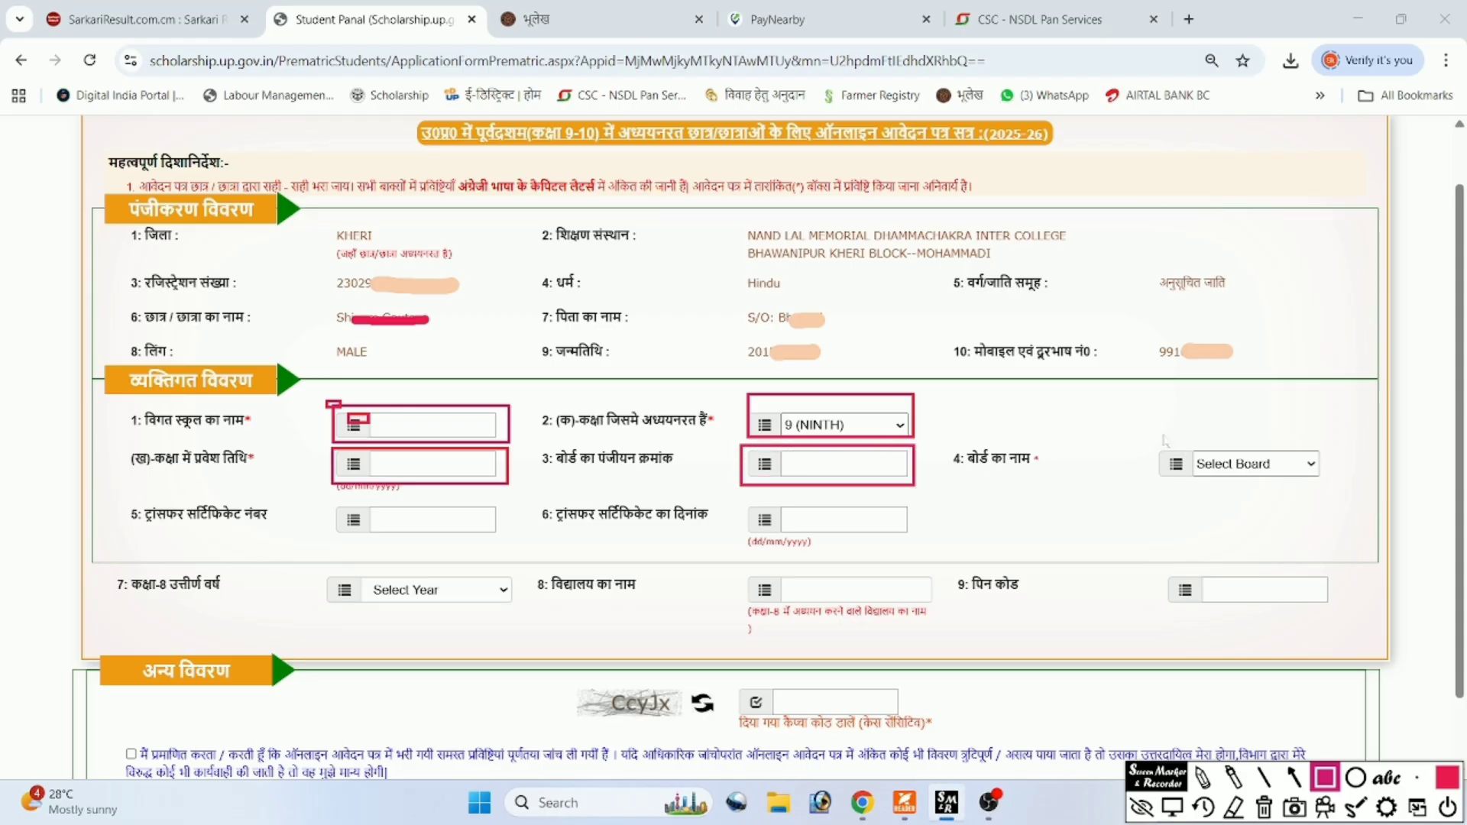
{"action": "mouse_move", "coordinate": [1162, 436]}
{"action": "left_mouse_down"}
{"action": "mouse_move", "coordinate": [1279, 484]}
{"action": "mouse_move", "coordinate": [1334, 489]}
{"action": "left_mouse_up"}
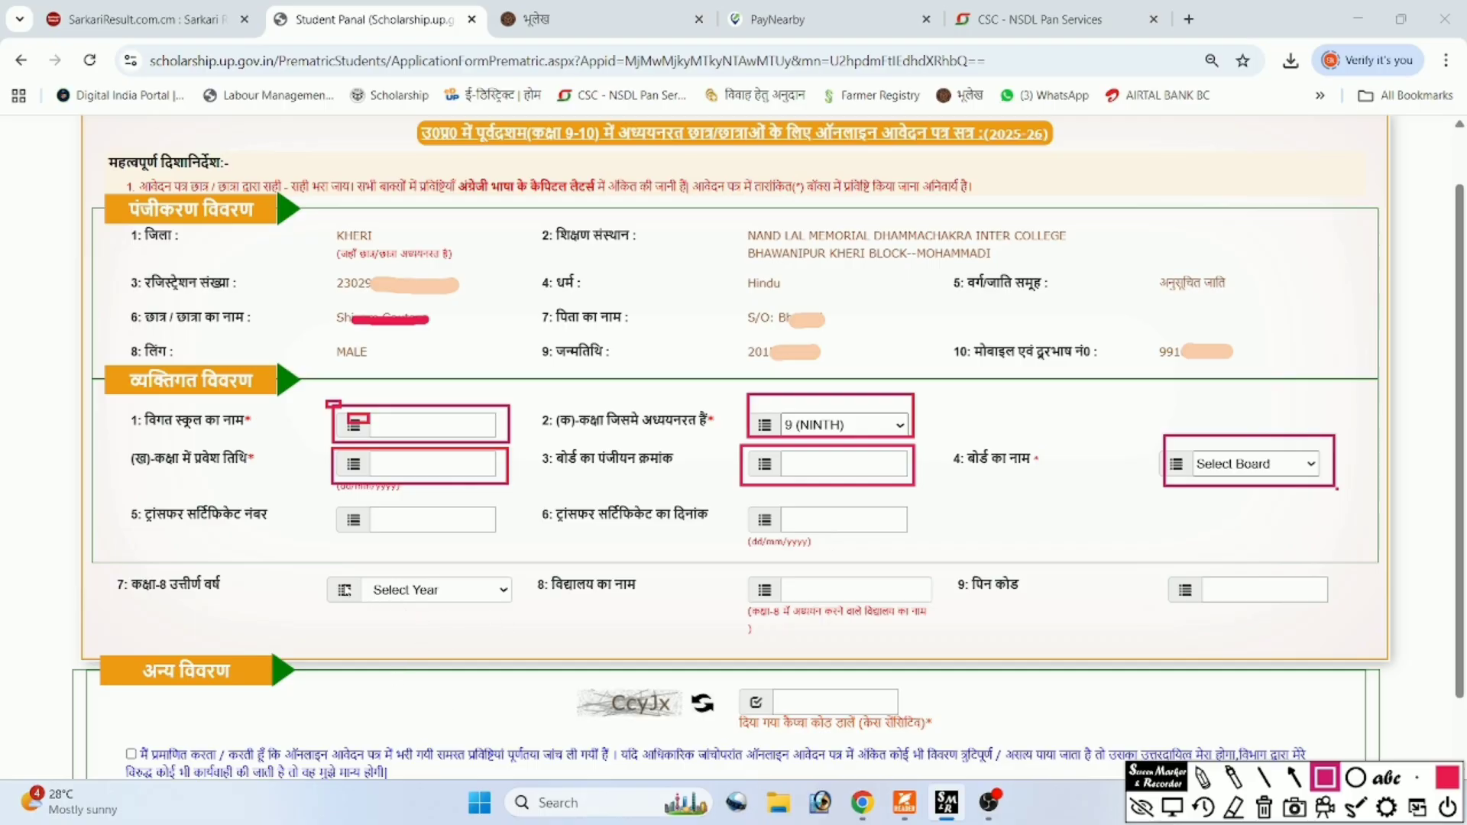
{"action": "left_click_drag", "start_coordinate": [310, 566], "coordinate": [462, 603]}
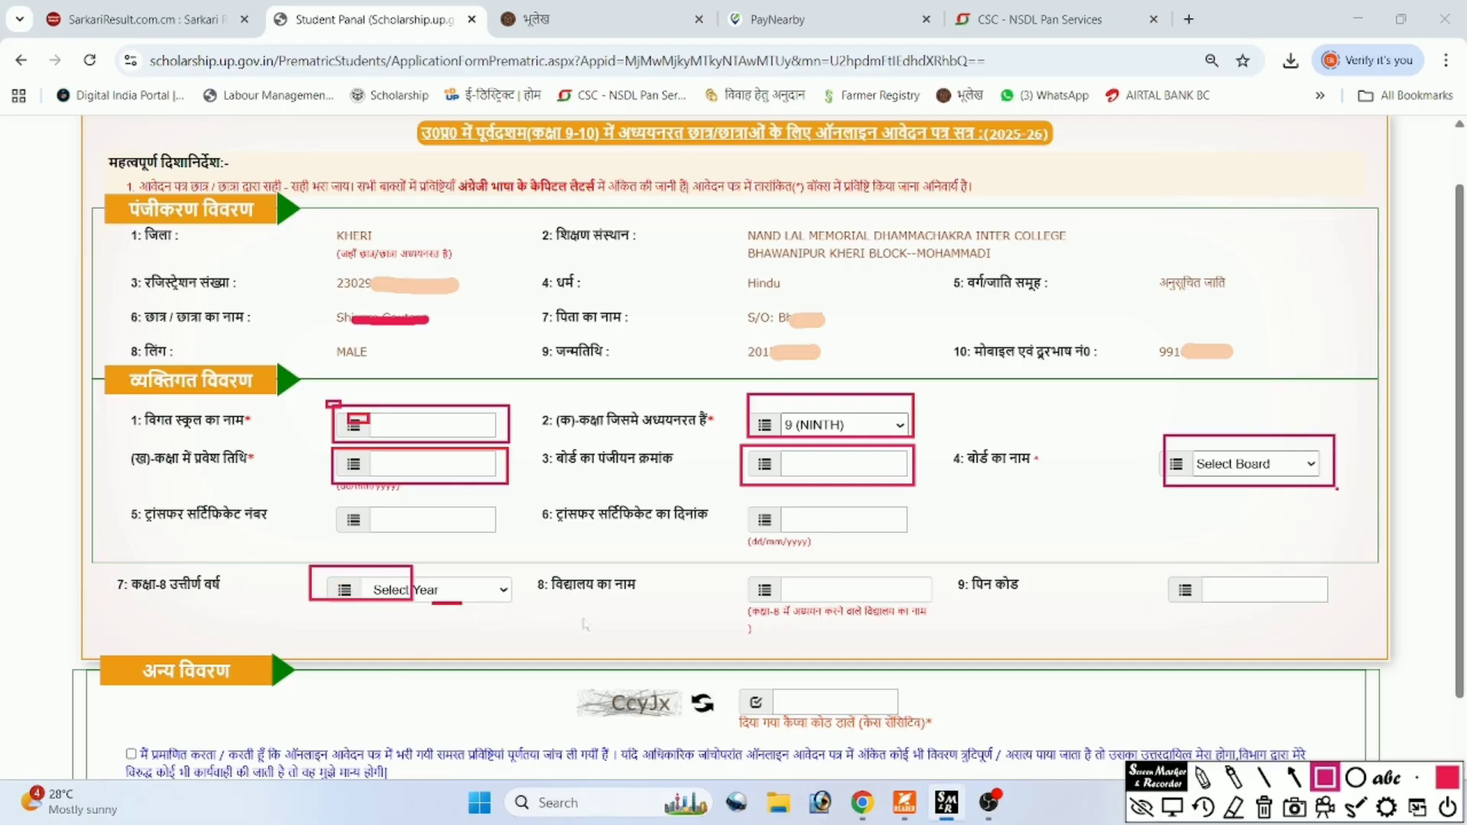
{"action": "mouse_move", "coordinate": [737, 569]}
{"action": "left_mouse_down"}
{"action": "mouse_move", "coordinate": [821, 604]}
{"action": "mouse_move", "coordinate": [941, 613]}
{"action": "left_mouse_up"}
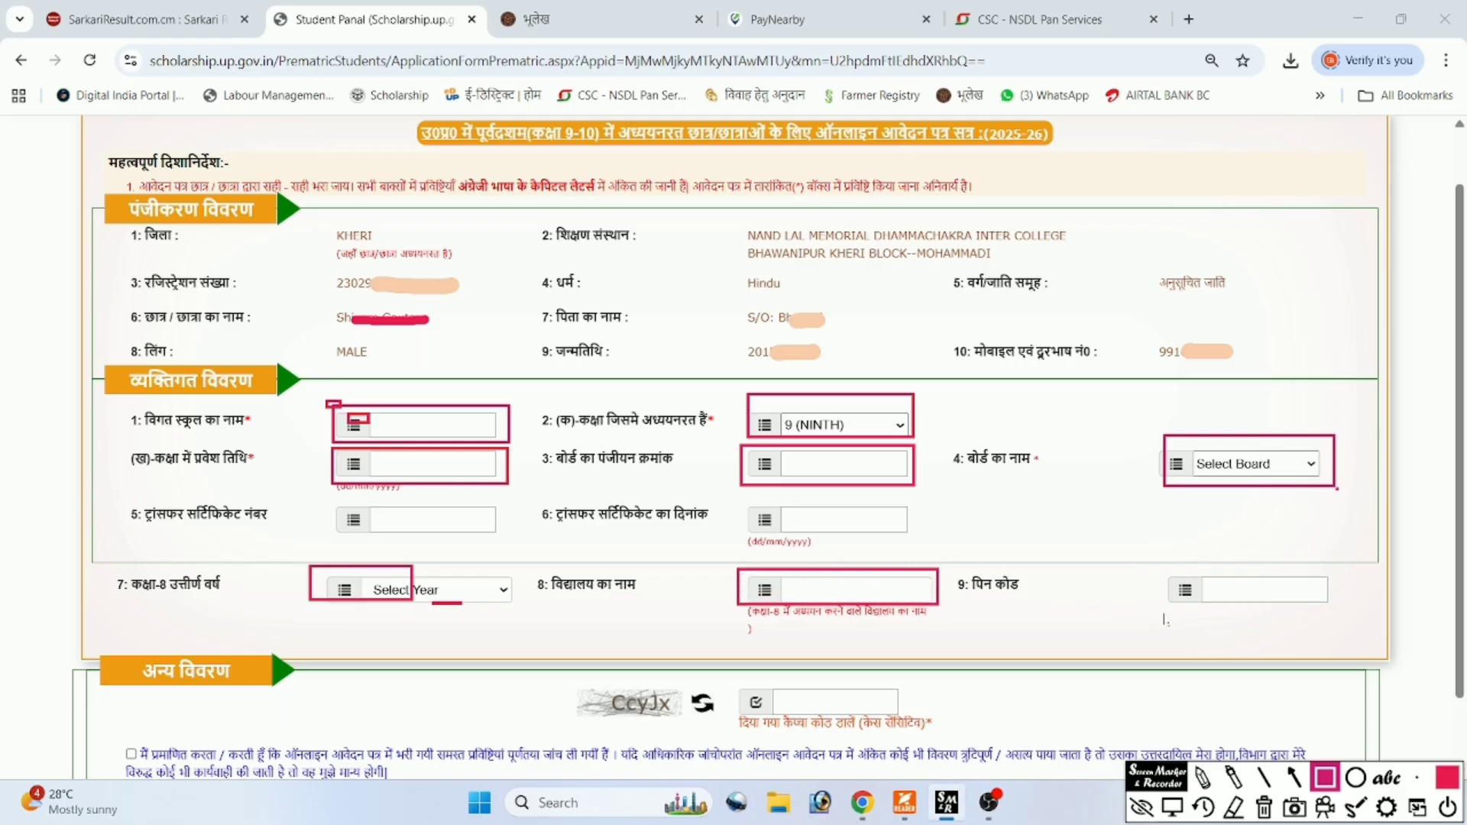
{"action": "mouse_move", "coordinate": [1157, 567]}
{"action": "left_mouse_down"}
{"action": "mouse_move", "coordinate": [1196, 602]}
{"action": "mouse_move", "coordinate": [1298, 625]}
{"action": "mouse_move", "coordinate": [1348, 615]}
{"action": "left_mouse_up"}
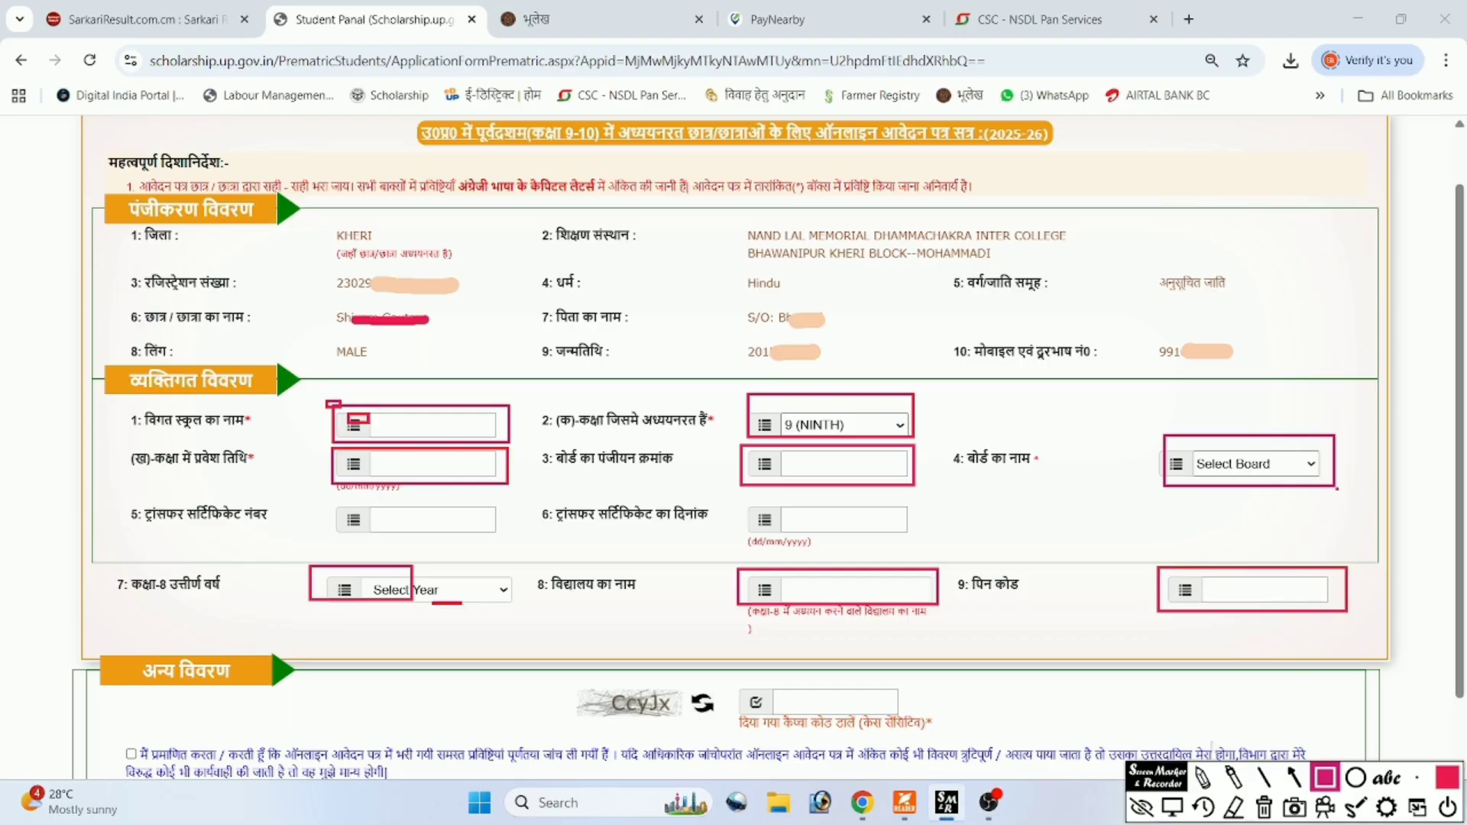
{"action": "mouse_move", "coordinate": [584, 677]}
{"action": "left_mouse_down"}
{"action": "mouse_move", "coordinate": [654, 695]}
{"action": "mouse_move", "coordinate": [680, 721]}
{"action": "left_mouse_up"}
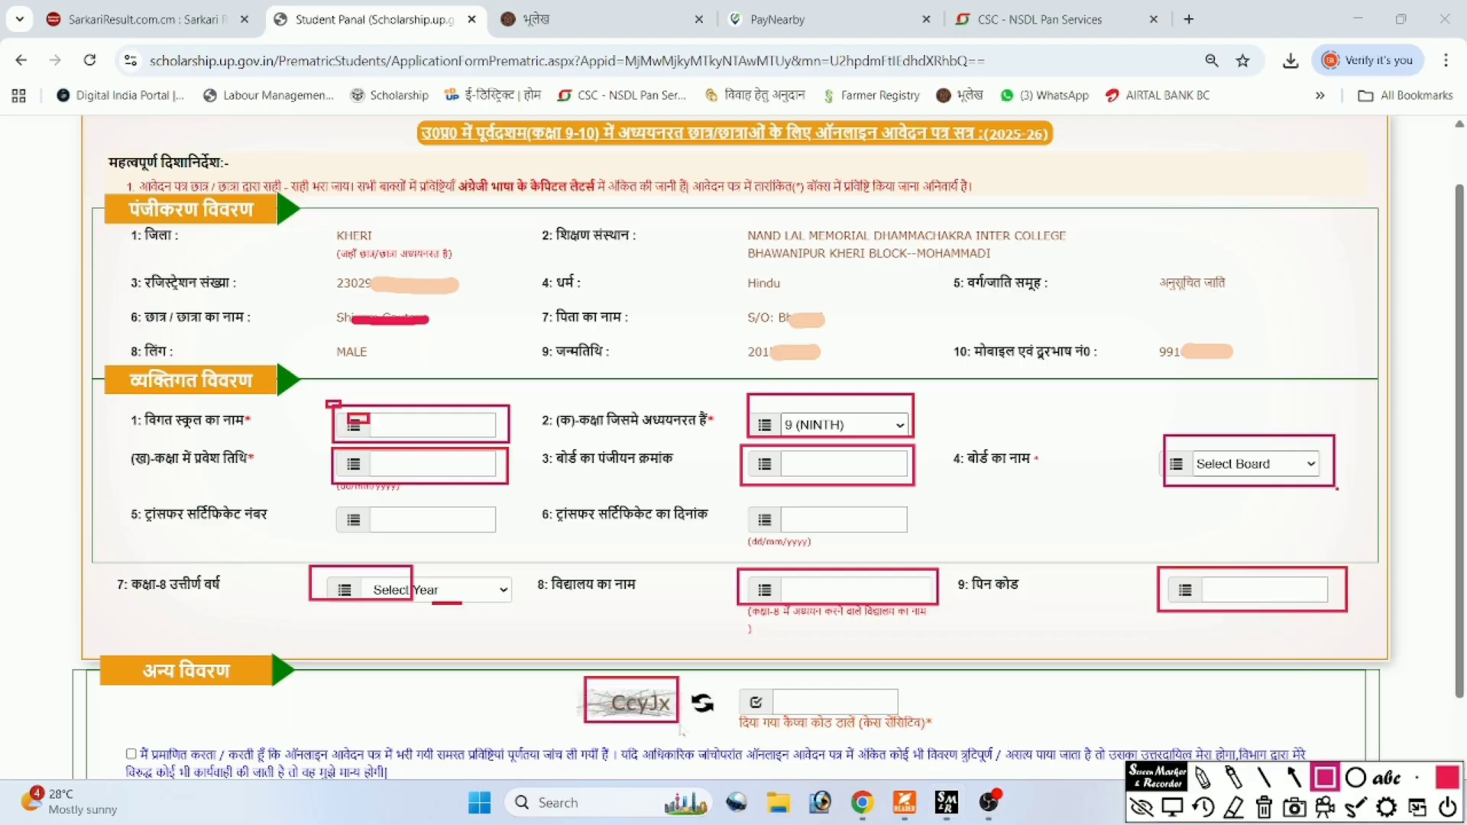
{"action": "left_click_drag", "start_coordinate": [745, 680], "coordinate": [923, 739]}
{"action": "mouse_move", "coordinate": [111, 730]}
{"action": "left_mouse_down"}
{"action": "mouse_move", "coordinate": [158, 779]}
{"action": "mouse_move", "coordinate": [149, 767]}
{"action": "left_mouse_up"}
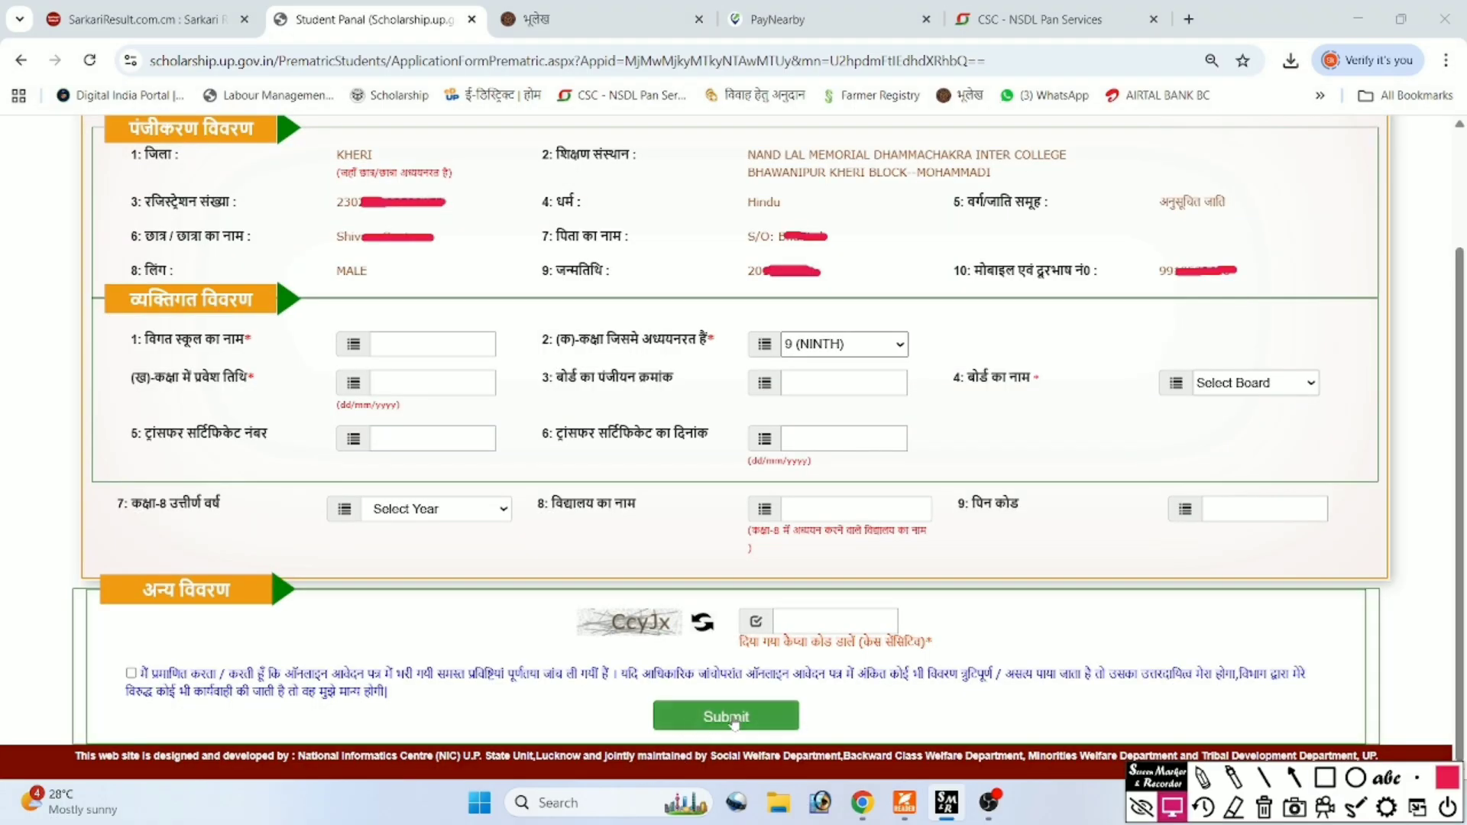
Submit the scholarship application and go back to the student dashboard via HOME.
{"action": "left_click", "coordinate": [734, 719]}
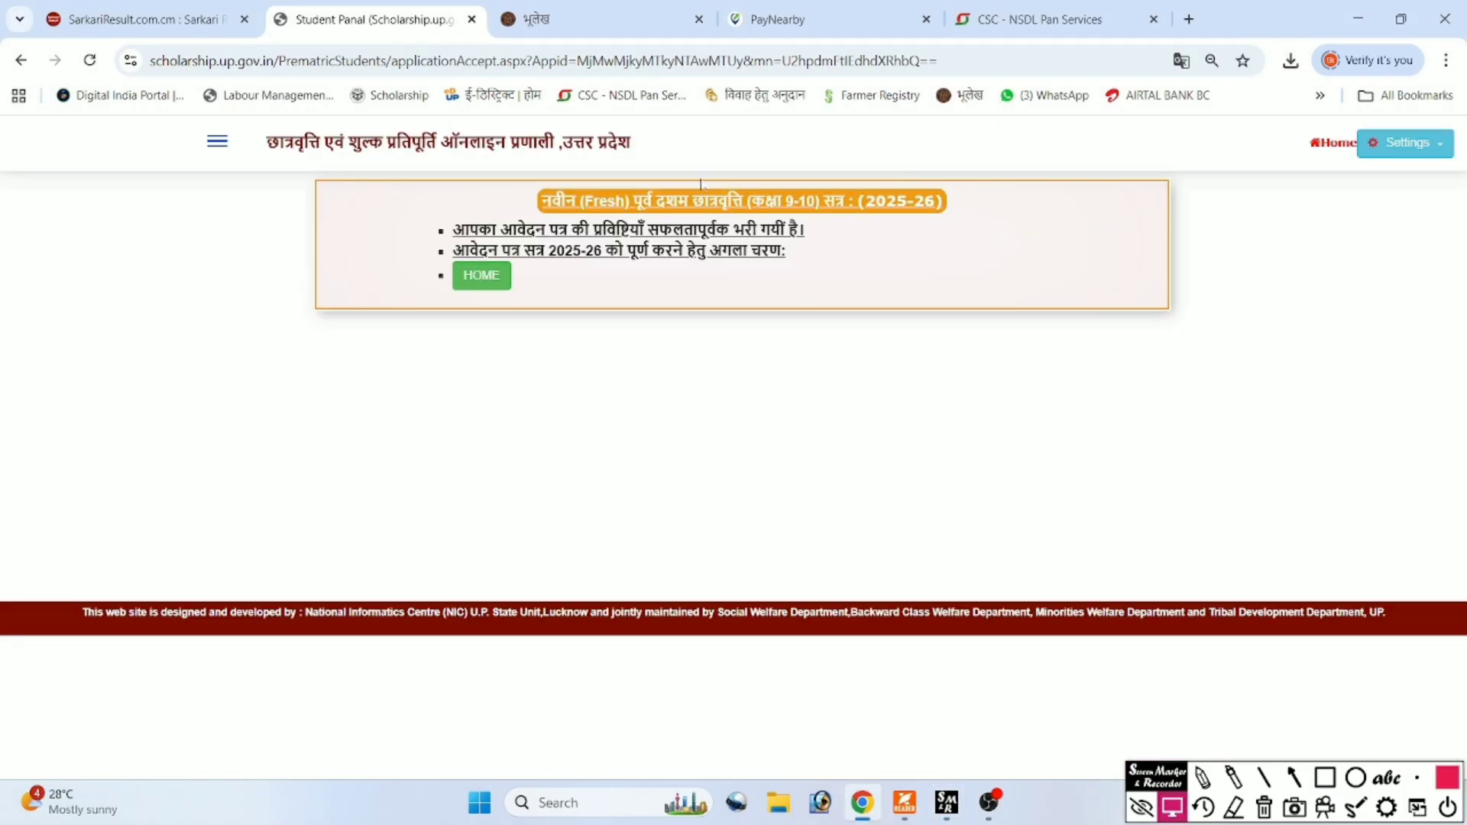
{"action": "left_click", "coordinate": [481, 276]}
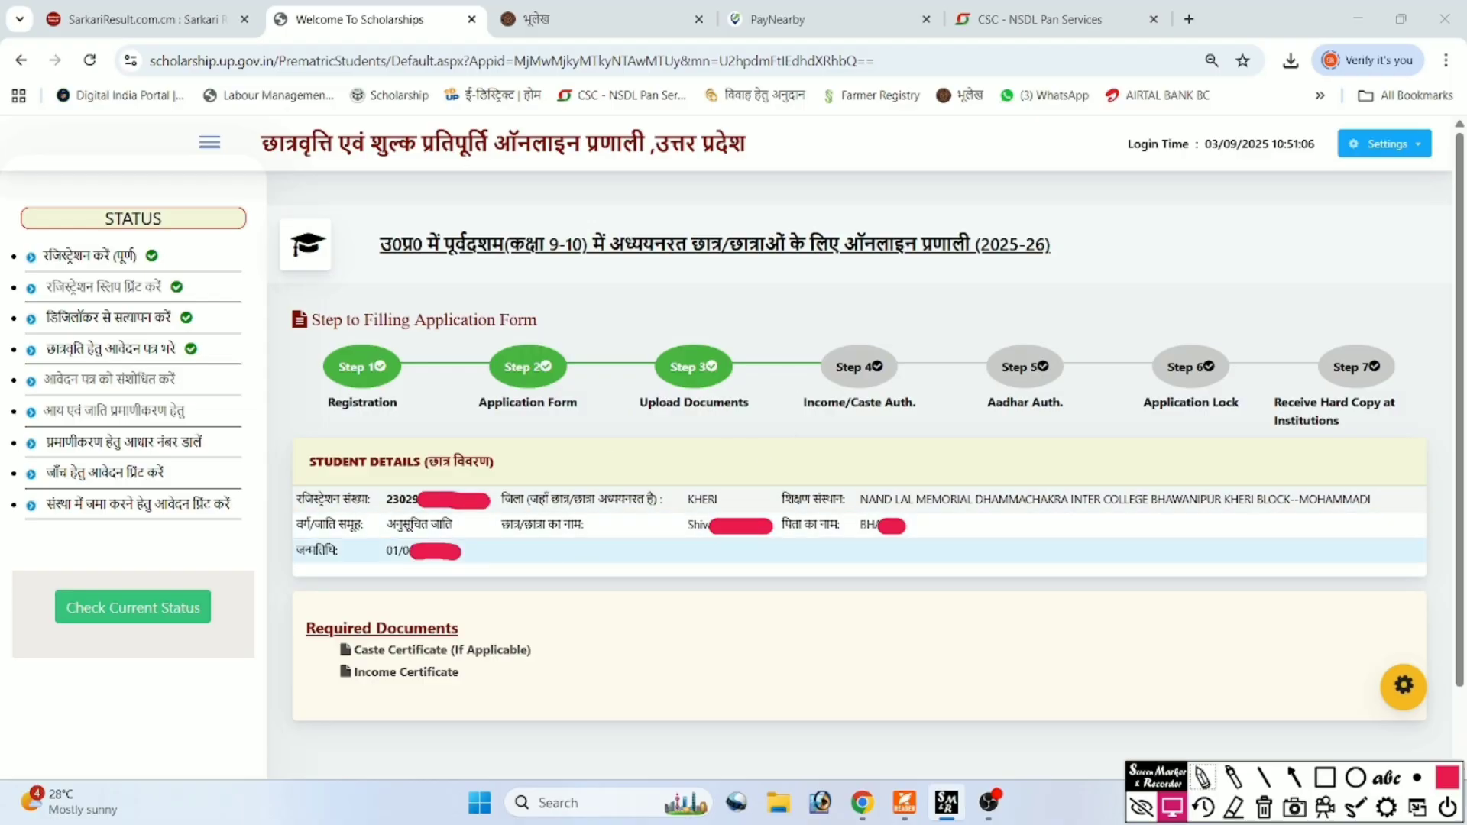
Fetch the student's certificate data, then verify both the income and caste details.
{"action": "left_click", "coordinate": [113, 416]}
{"action": "left_click", "coordinate": [113, 417]}
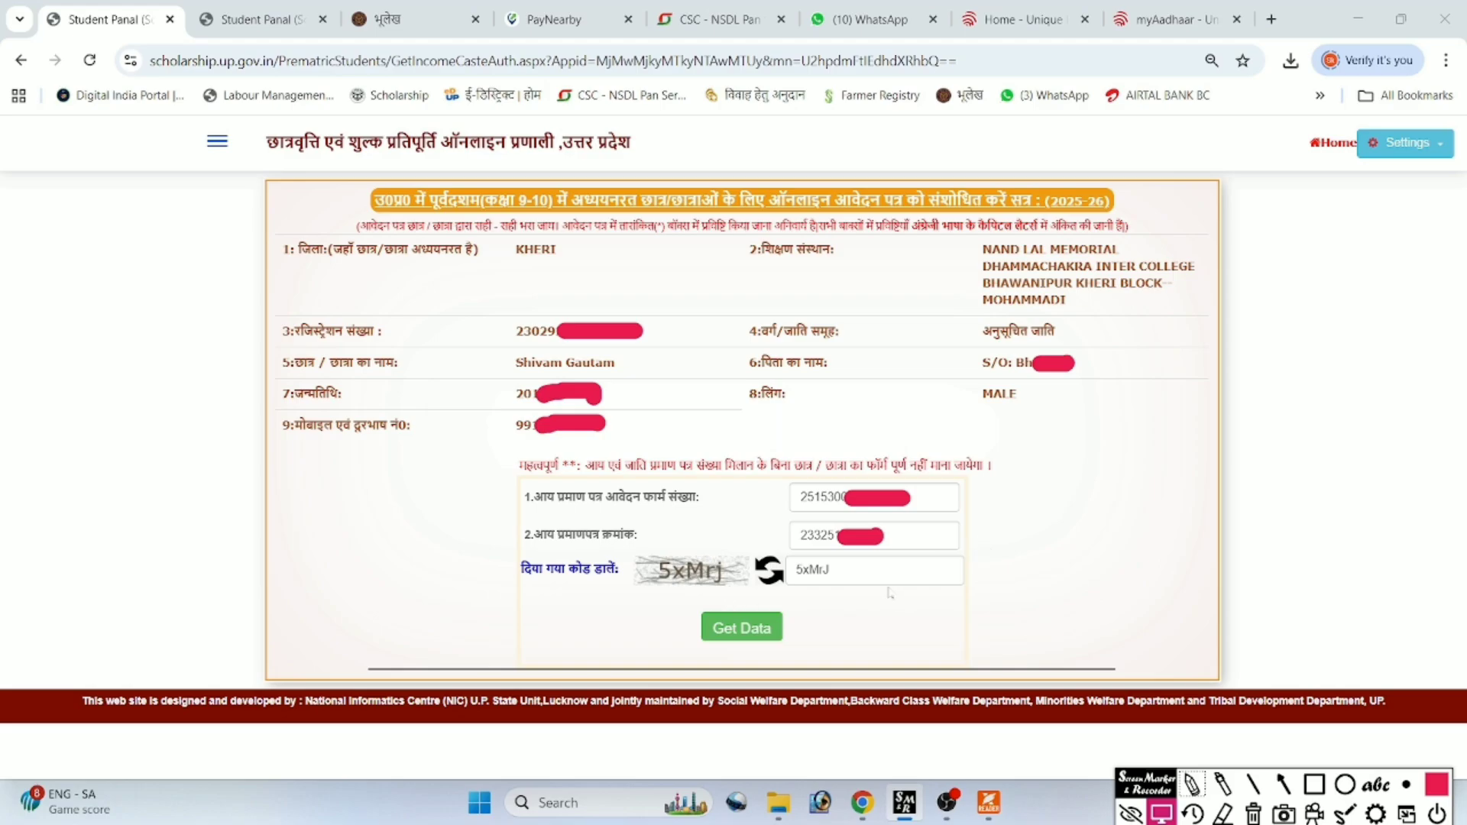
{"action": "left_click", "coordinate": [753, 634]}
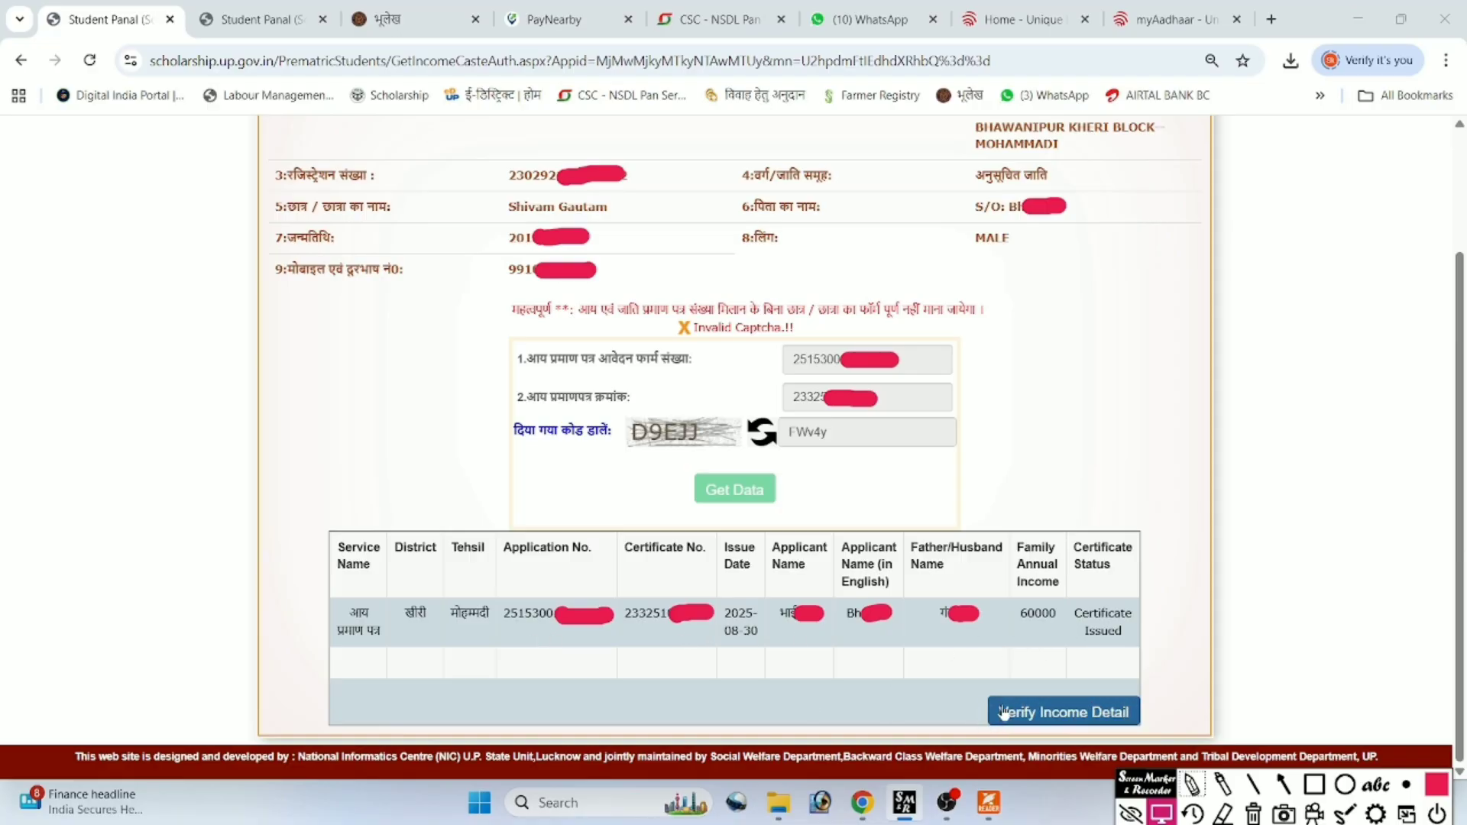
{"action": "left_click", "coordinate": [1076, 718]}
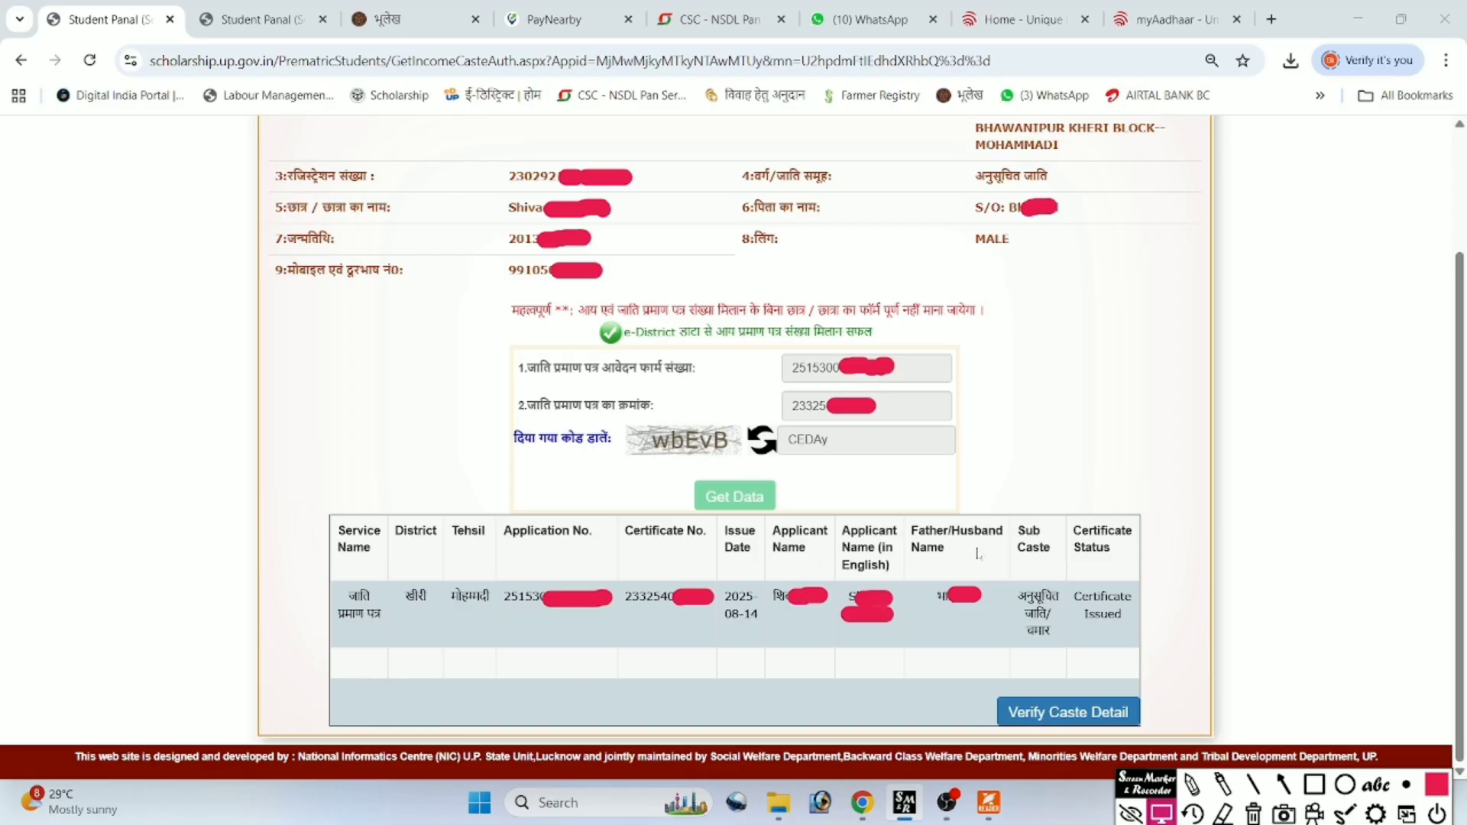
{"action": "left_click", "coordinate": [1060, 720]}
{"action": "key", "text": "ctrl+shift+p"}
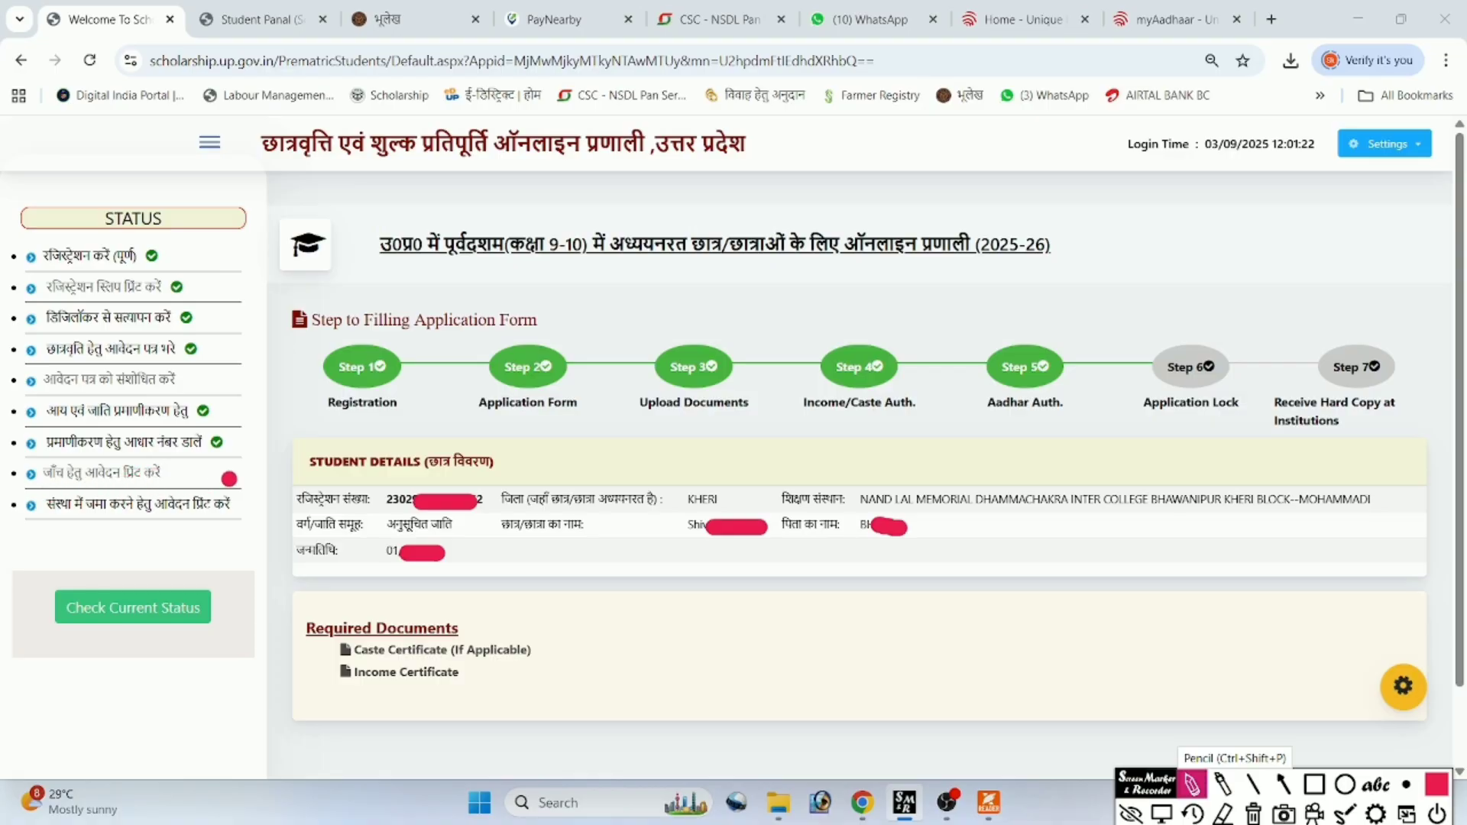
Open the application's Summary Report print page, then return to the student dashboard.
{"action": "left_click", "coordinate": [229, 479]}
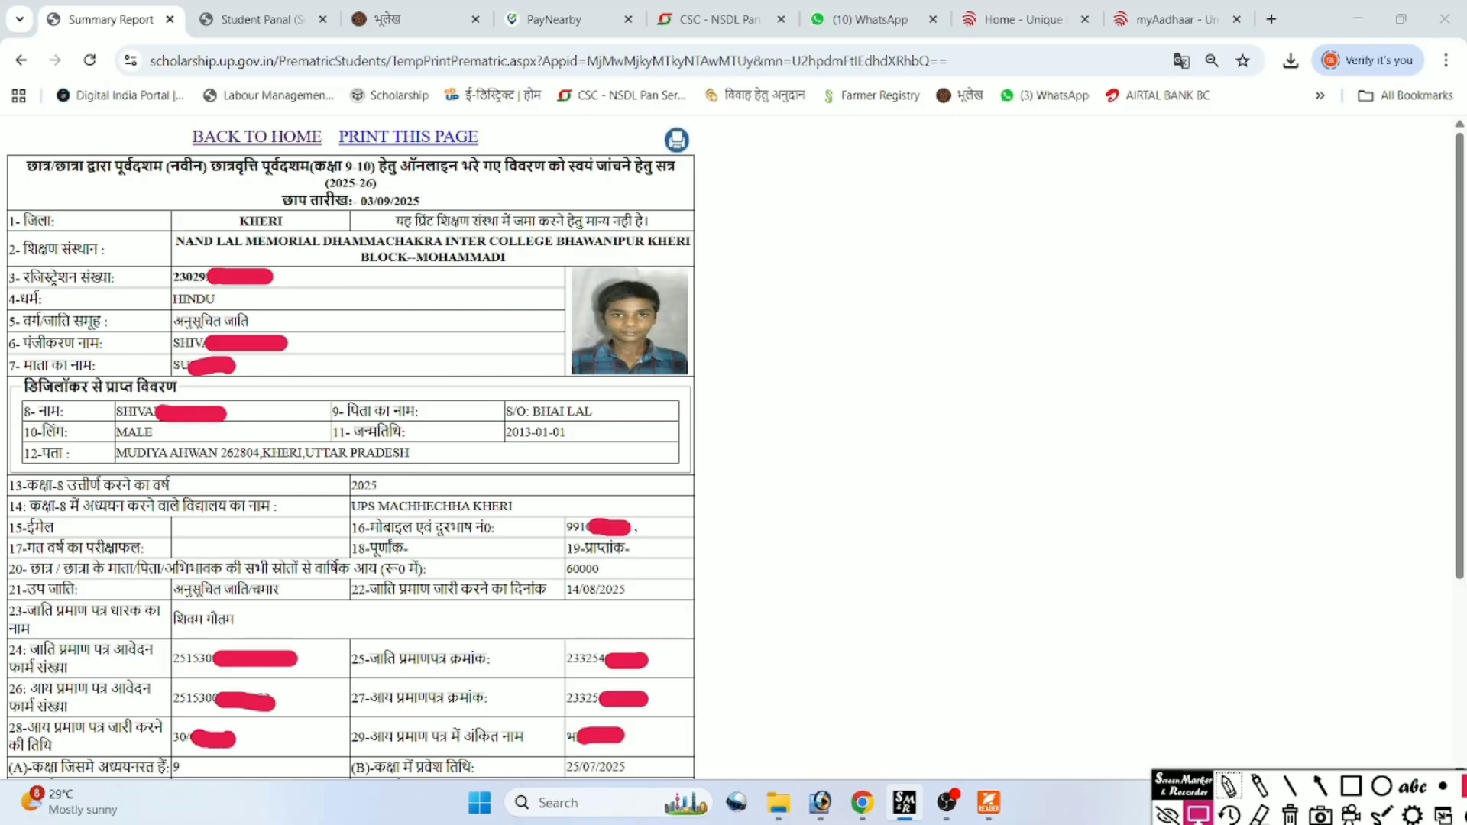
{"action": "left_click", "coordinate": [226, 137]}
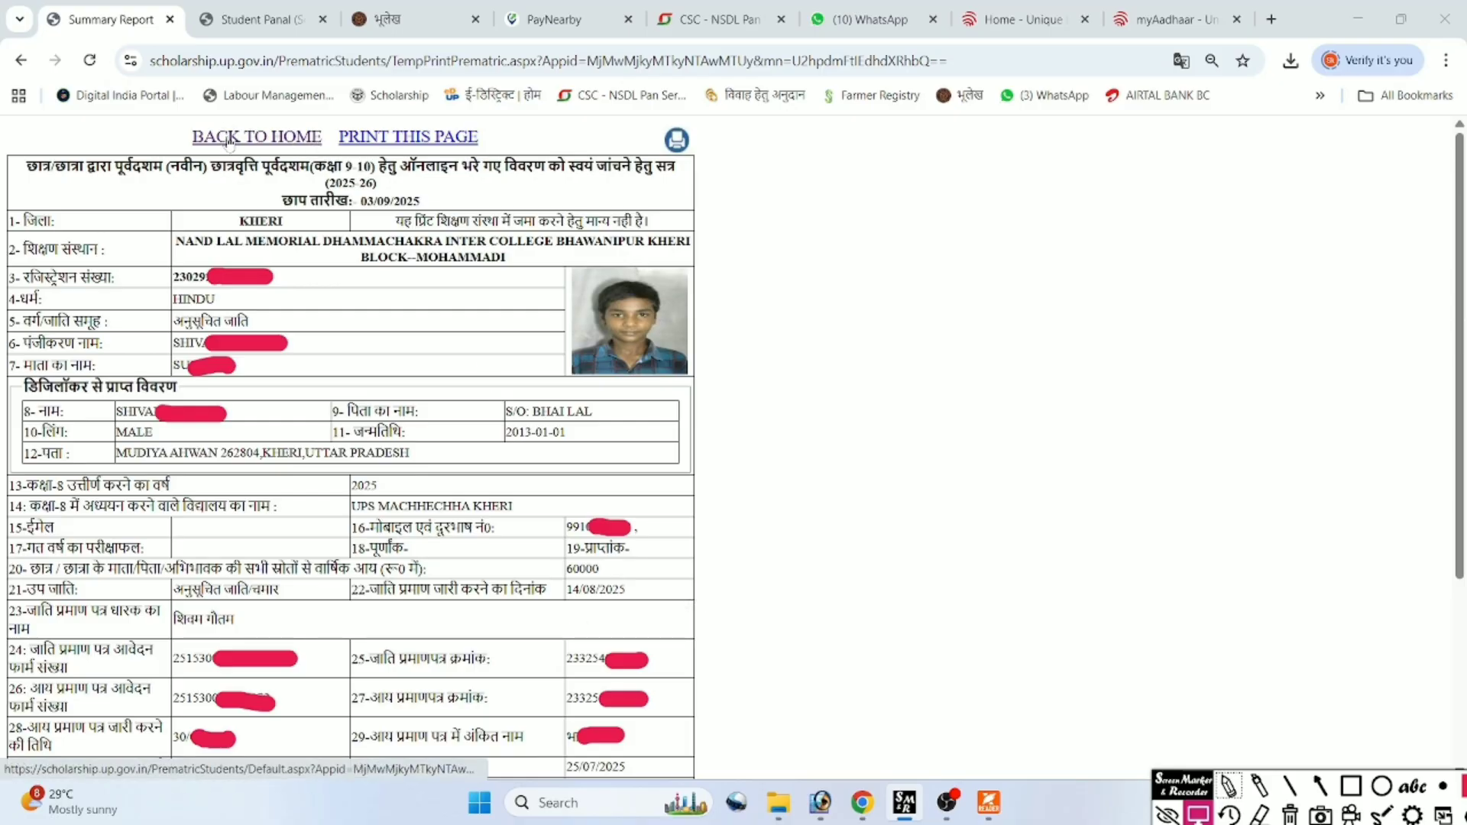